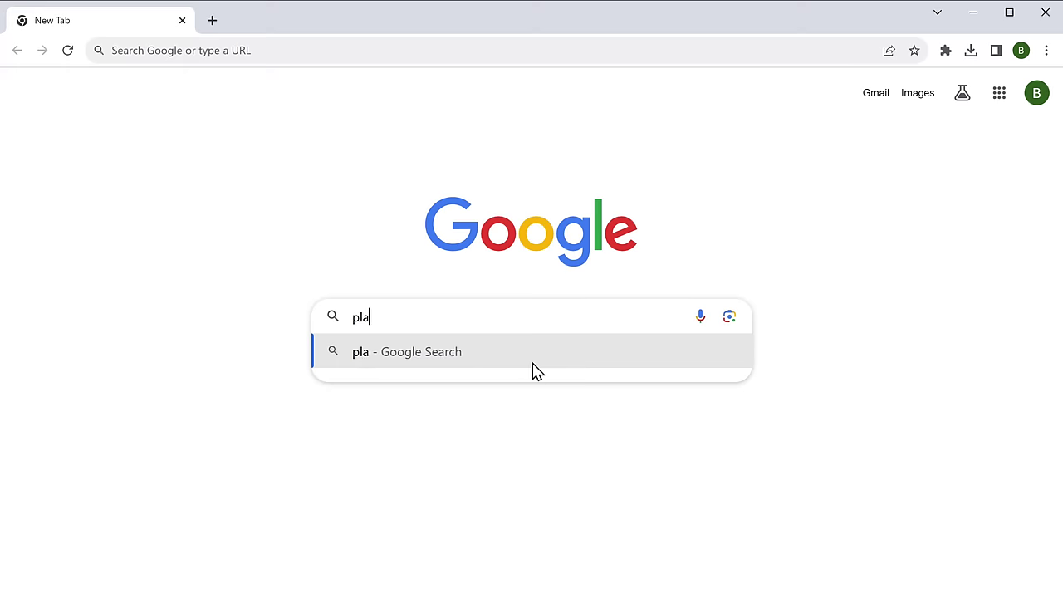
- Load the PlayHT site at play.ht in Chrome
type("y.ht")
key("Return")
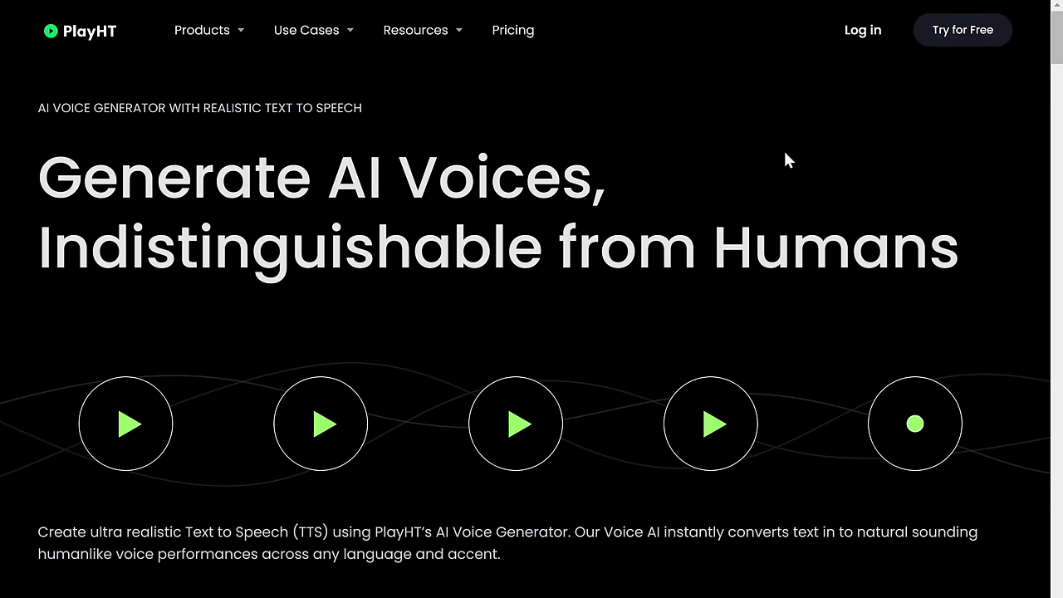
- Create a free PlayHT account via Google sign-up and go to Voice Cloning
left_click(961, 42)
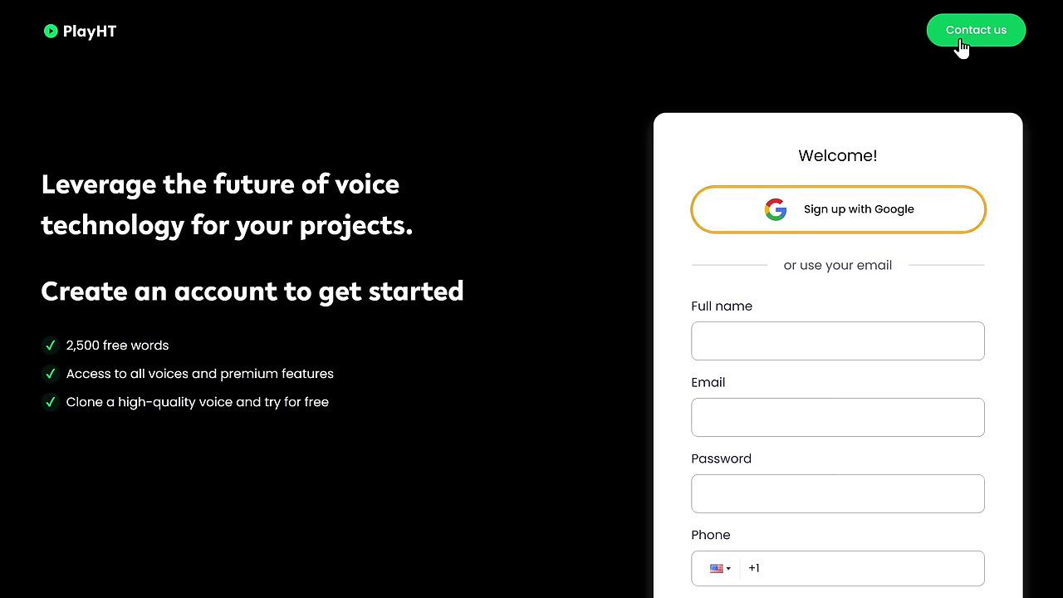
left_click(861, 220)
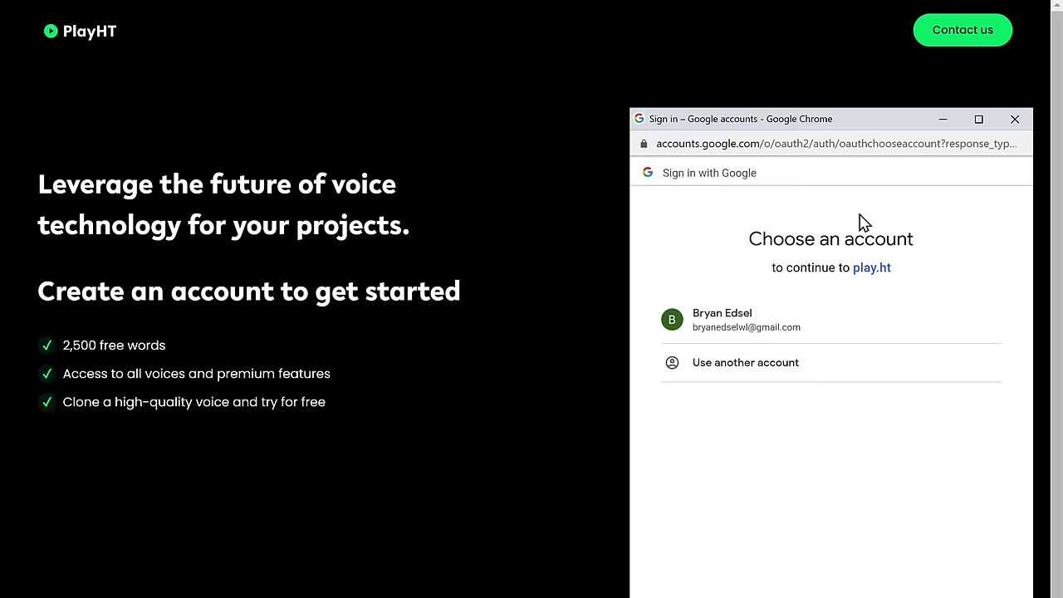
left_click(719, 323)
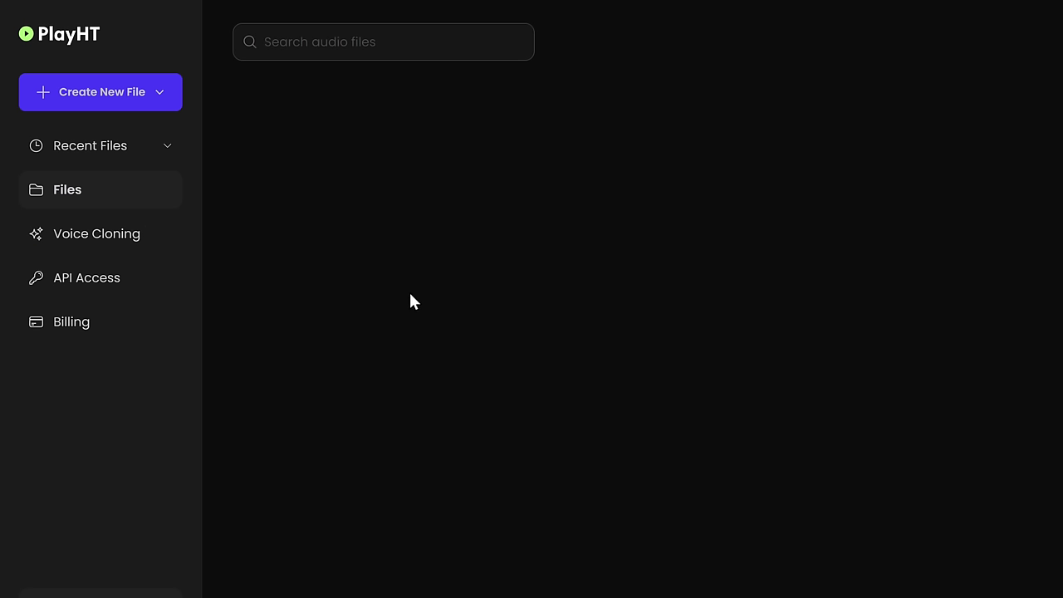
left_click(98, 245)
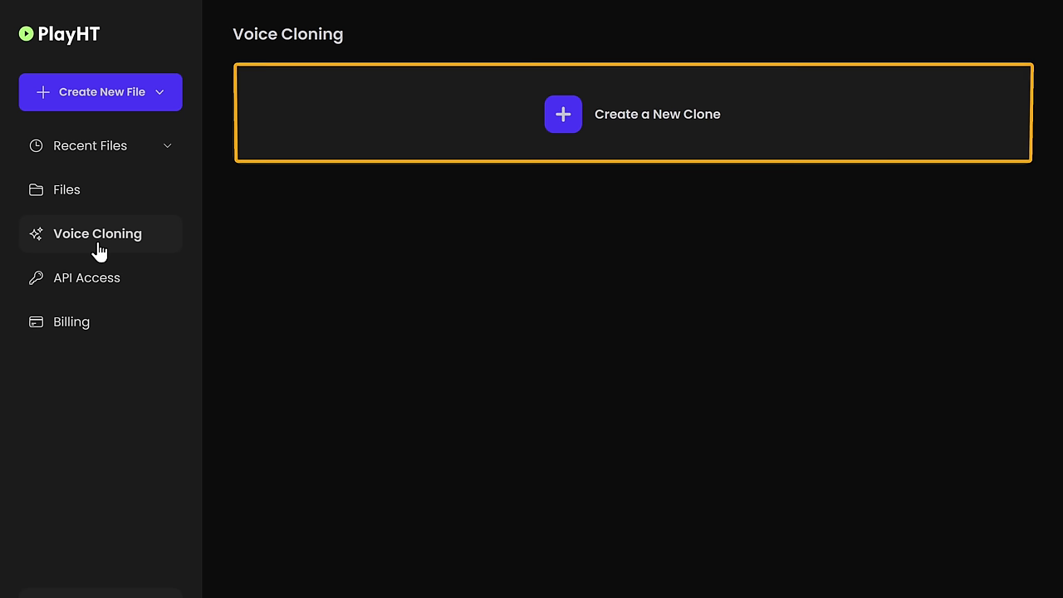
- Start an instant voice clone and enter the presenter's name as the voice name
left_click(665, 132)
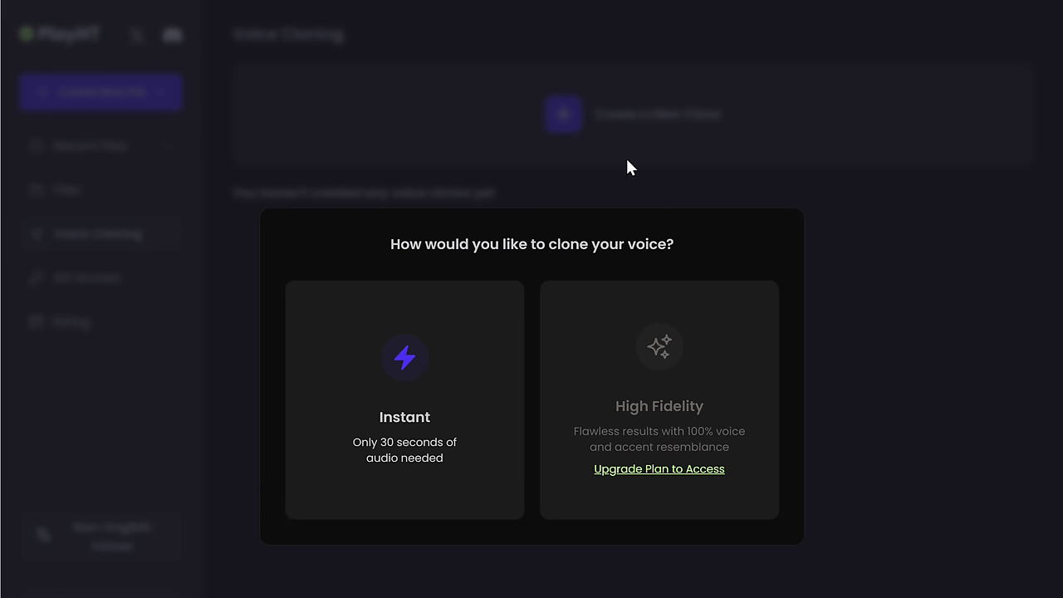
left_click(405, 357)
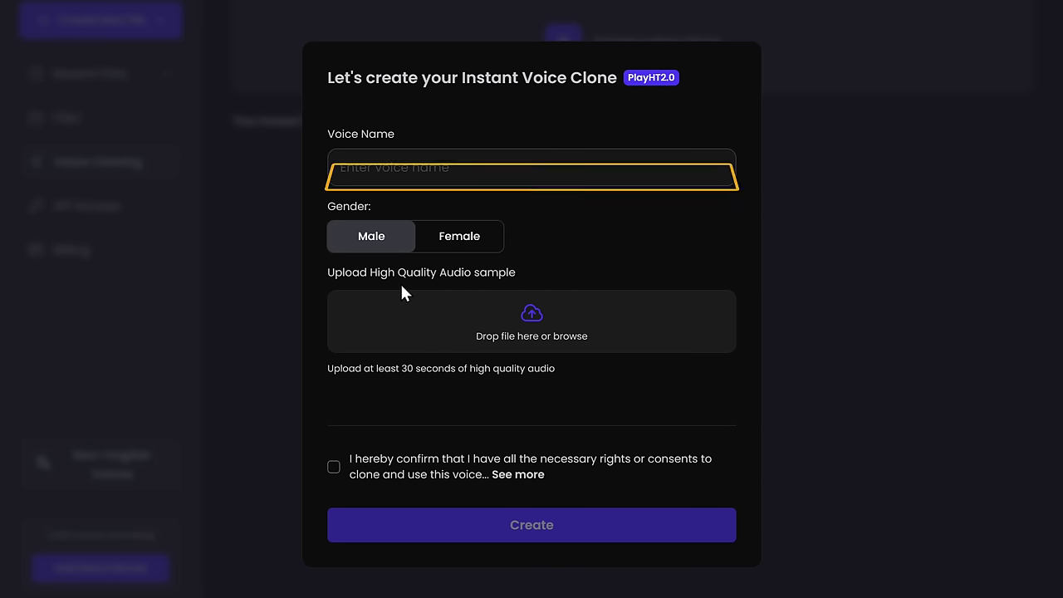
left_click(383, 166)
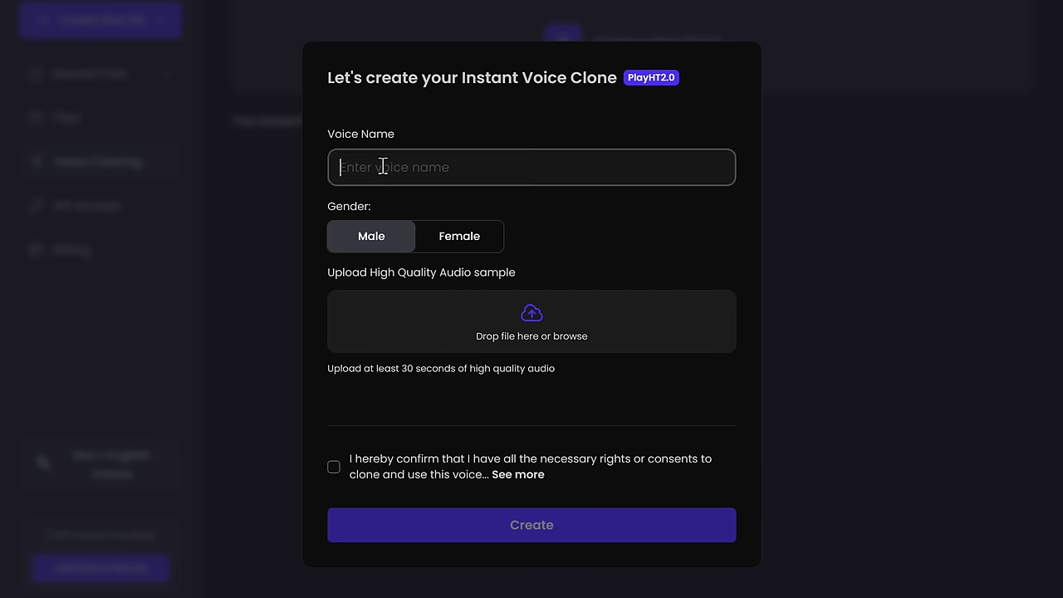
type("Bryan Edsel")
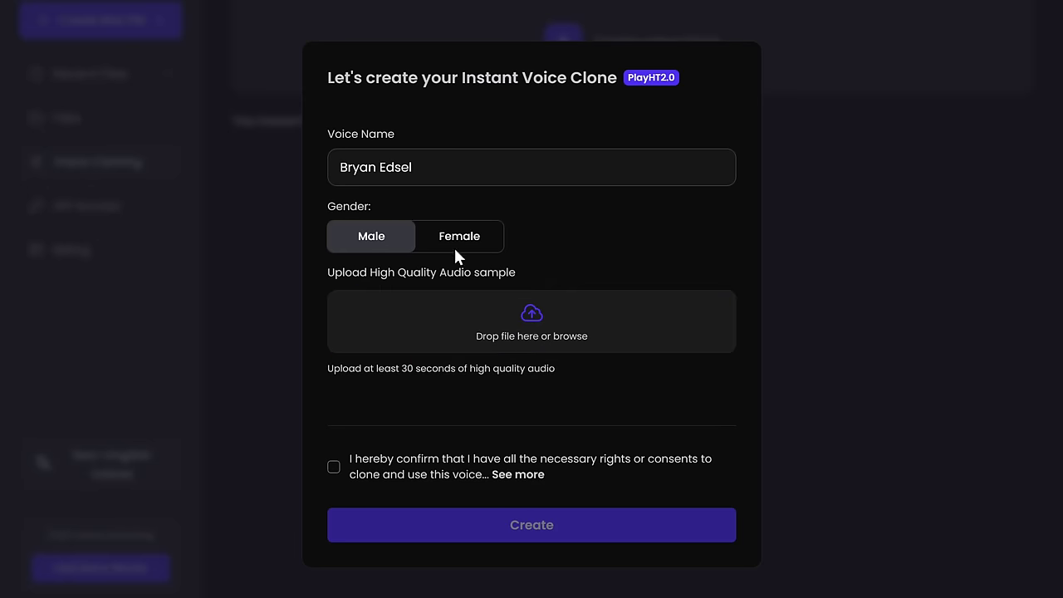
- Upload and preview the My Voice.wav sample, confirm consent, and create the clone
left_click(528, 314)
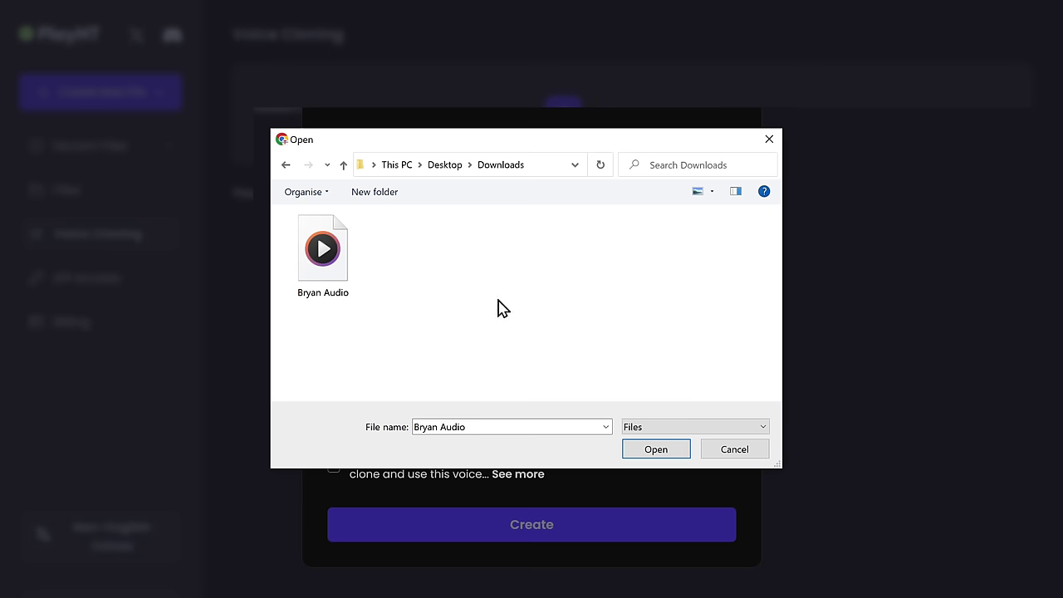
right_click(337, 251)
left_click(357, 275)
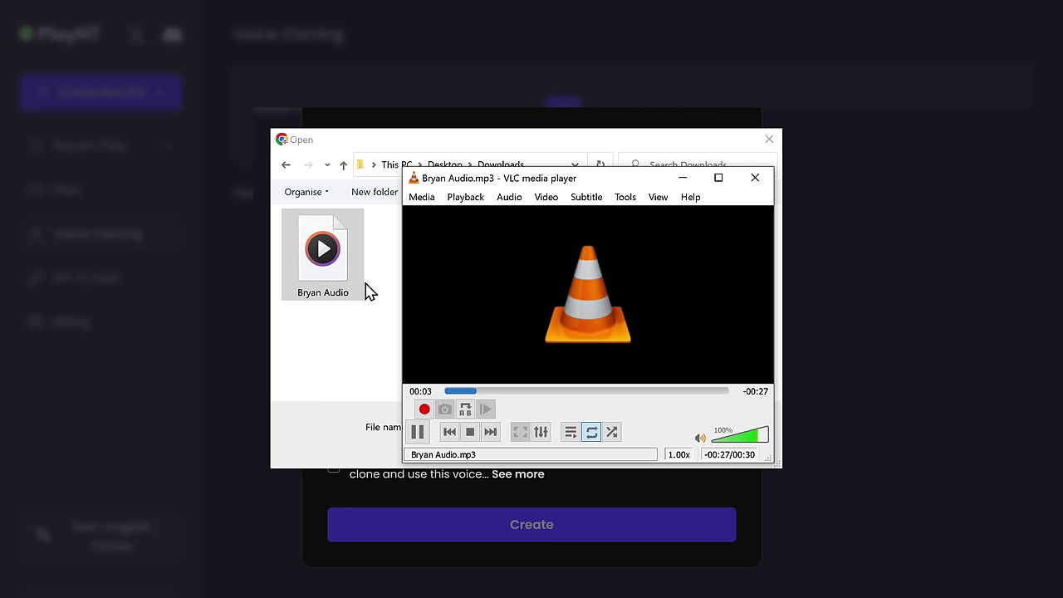
key("alt+F4")
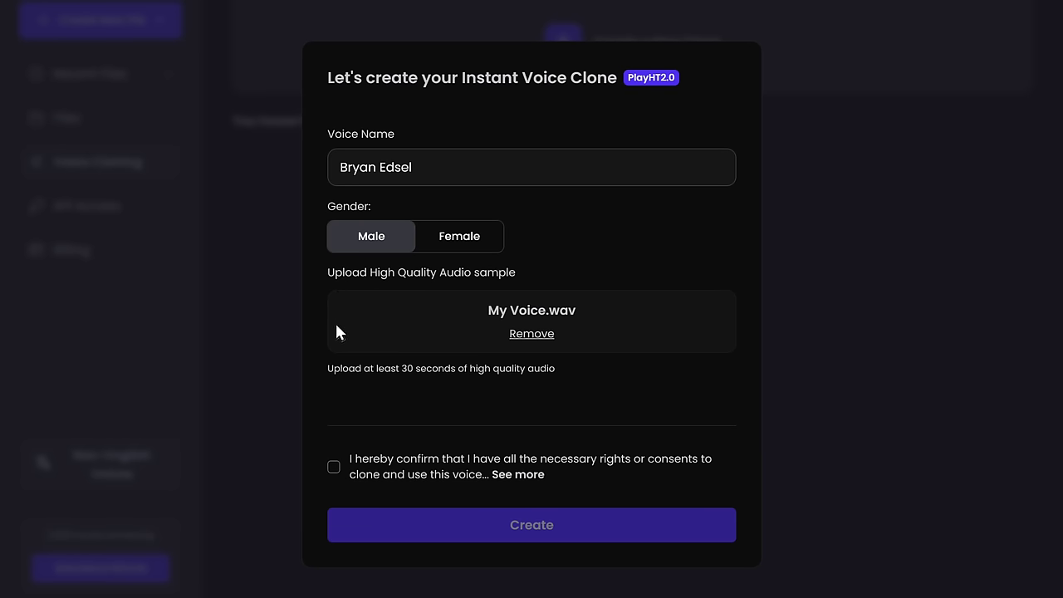
left_click(333, 467)
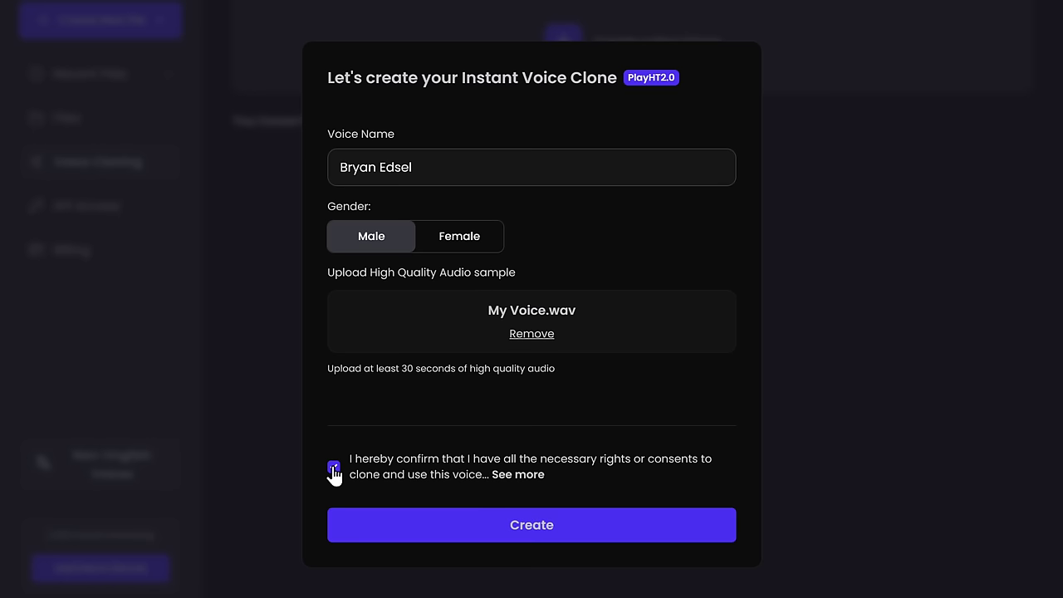
left_click(536, 532)
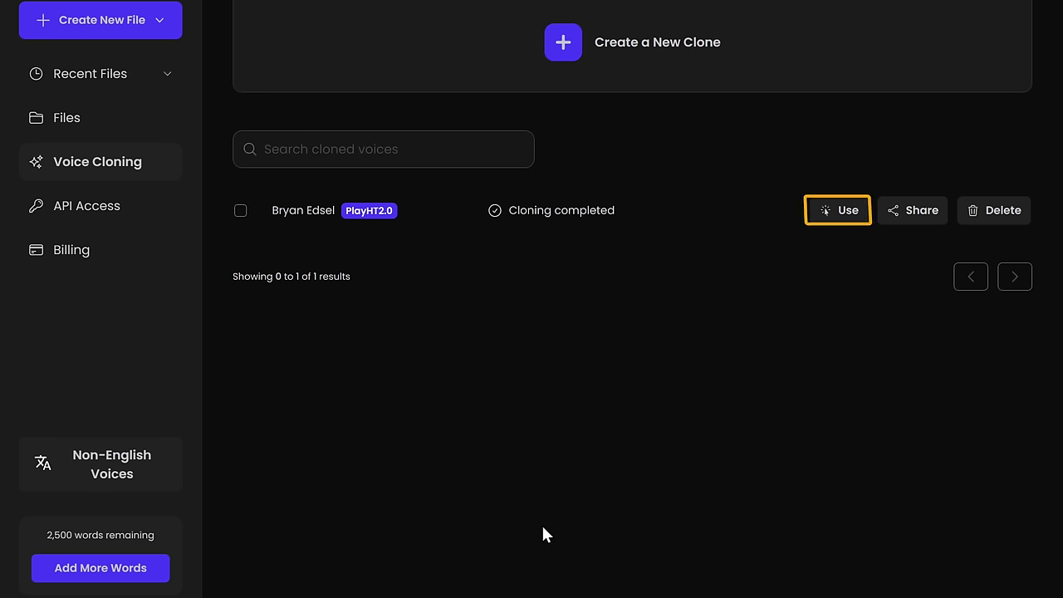
- Use the cloned voice, paste the 309-word yoga script, generate all, and play paragraph one
left_click(841, 211)
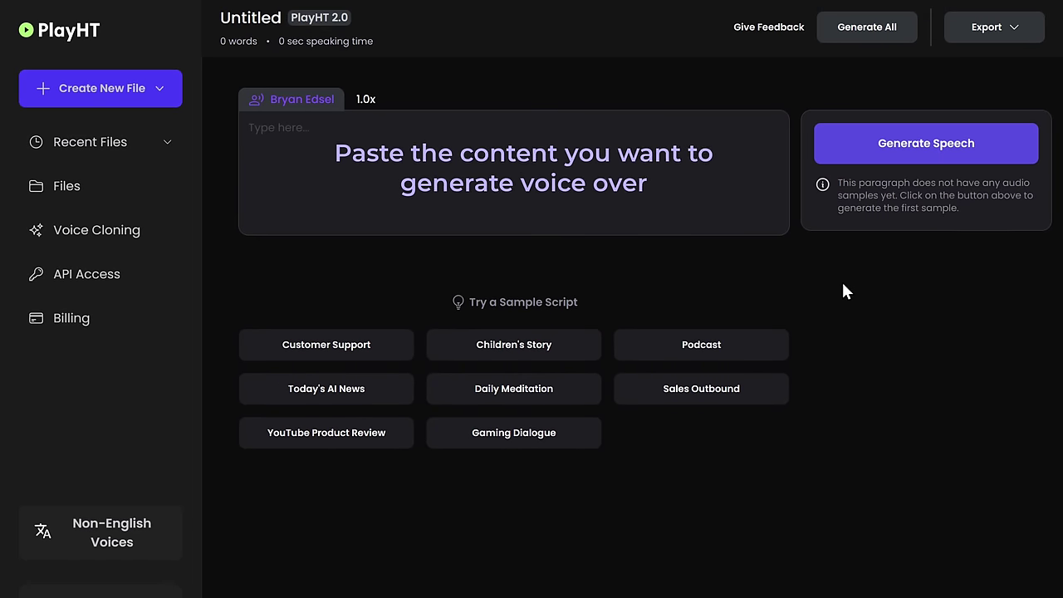
right_click(249, 126)
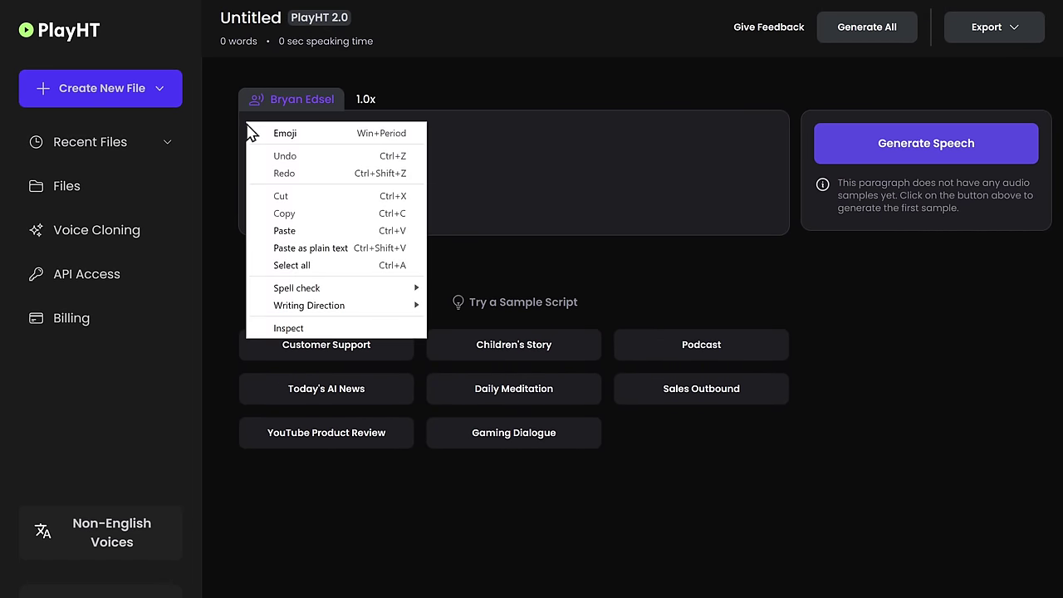
left_click(284, 231)
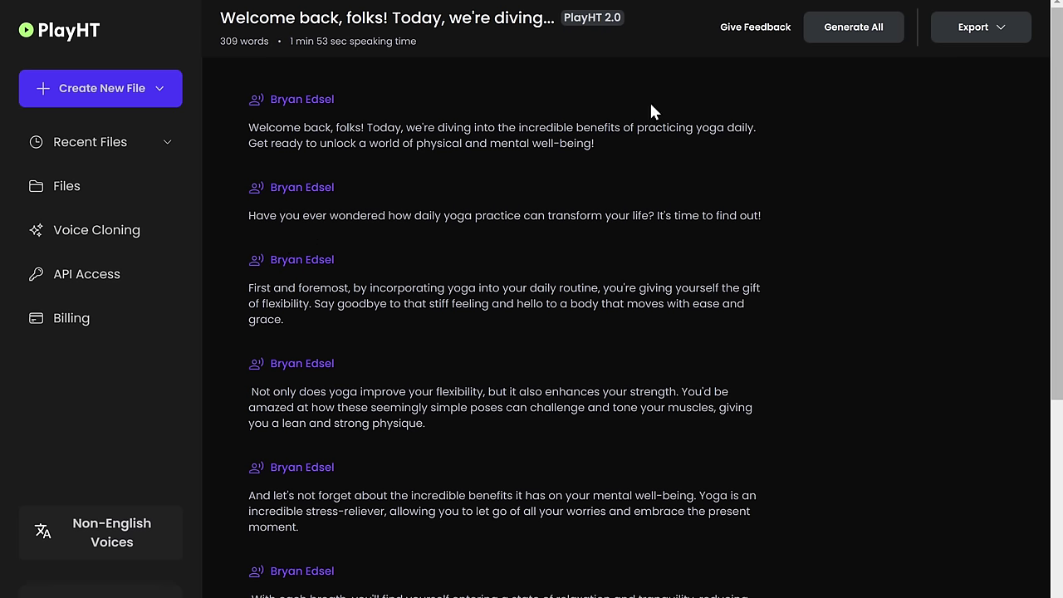
left_click(845, 34)
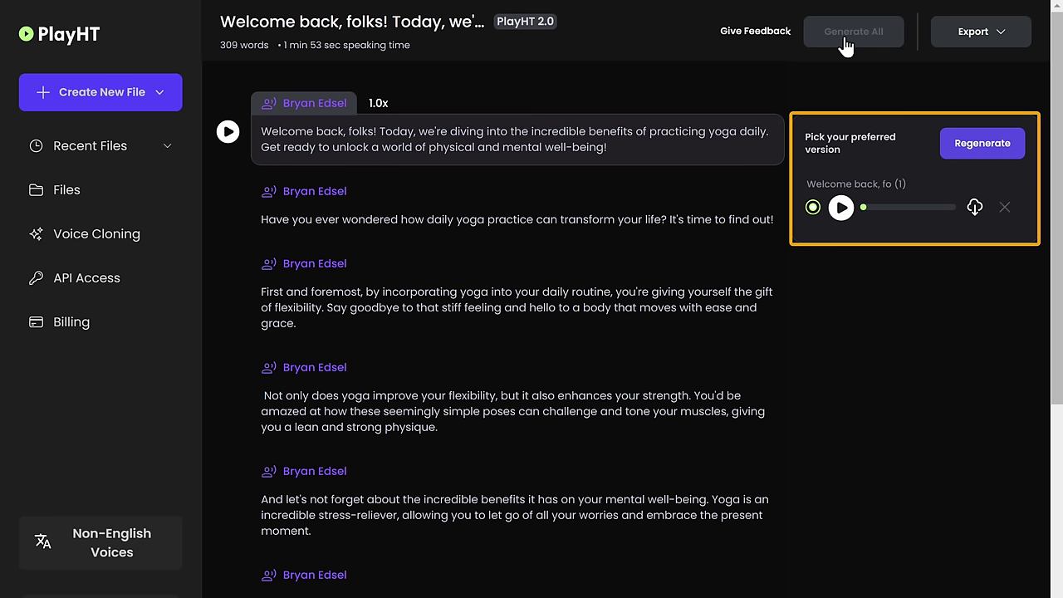
left_click(842, 207)
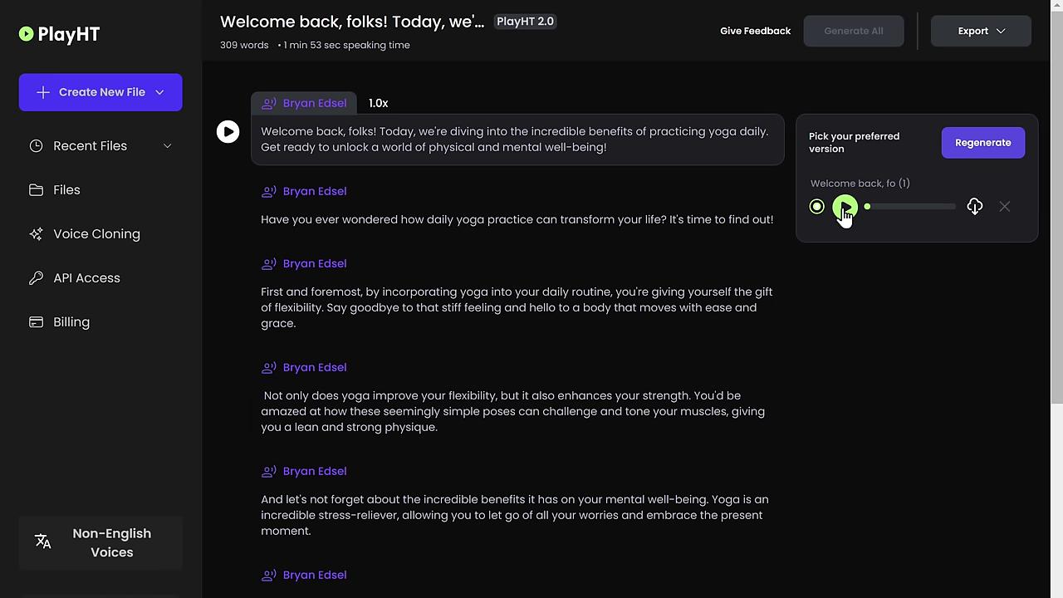
- Replay and regenerate paragraph two, then export the script as one audio file
left_click(744, 225)
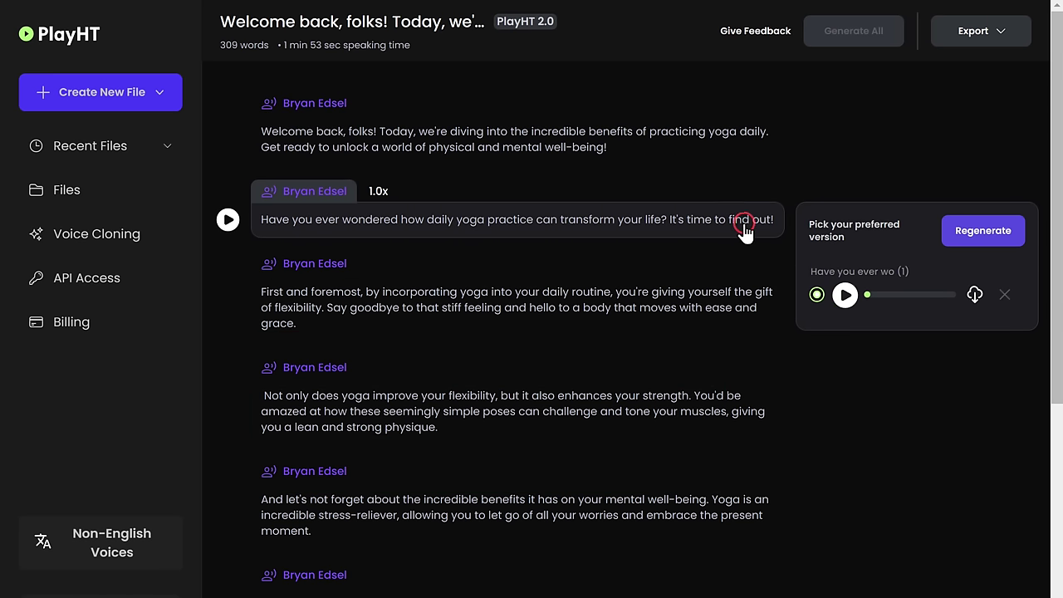
left_click(843, 296)
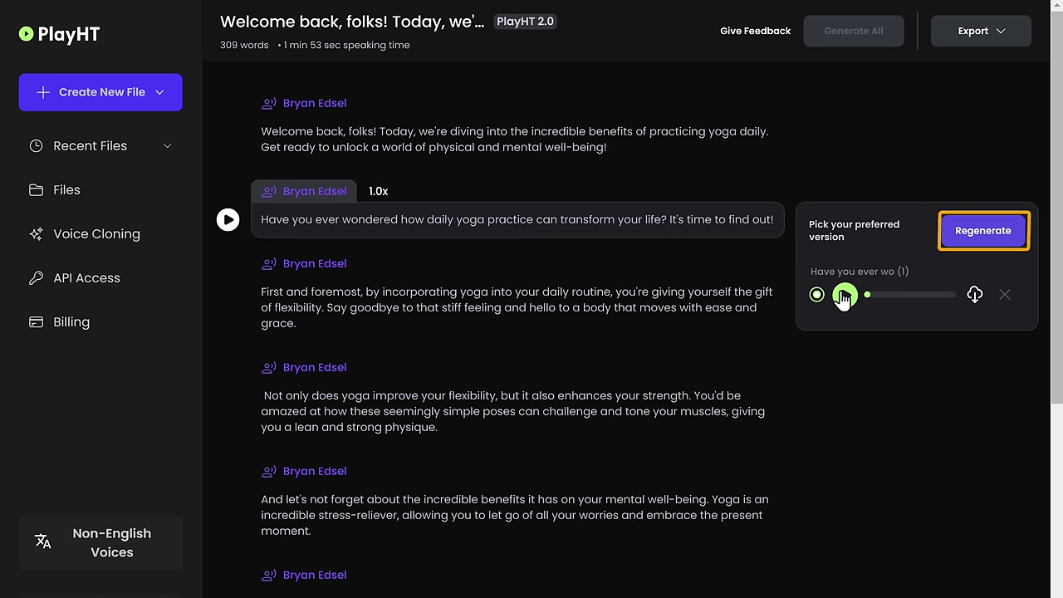
left_click(984, 243)
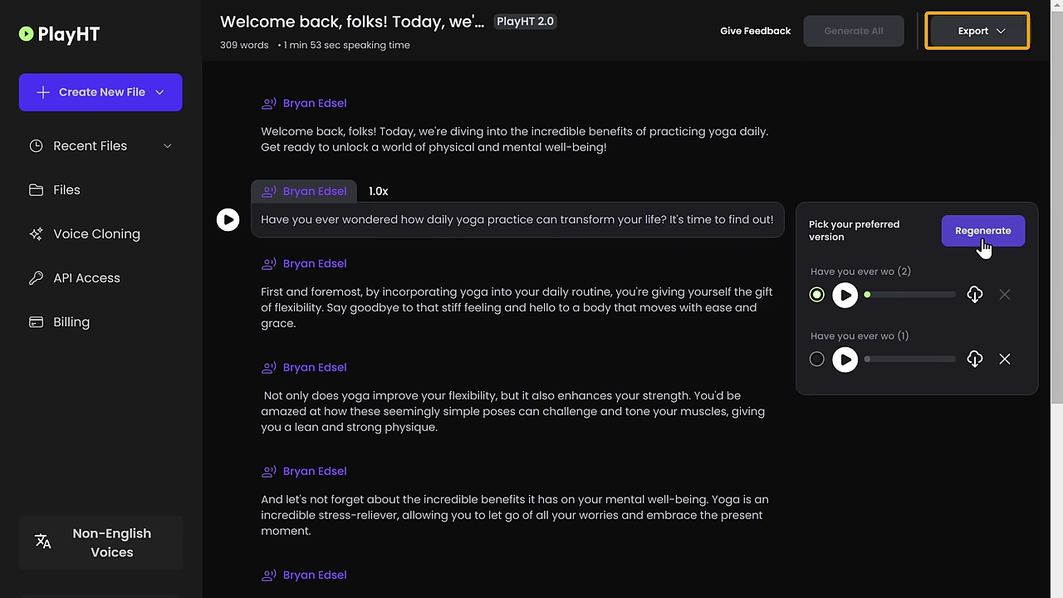
left_click(978, 41)
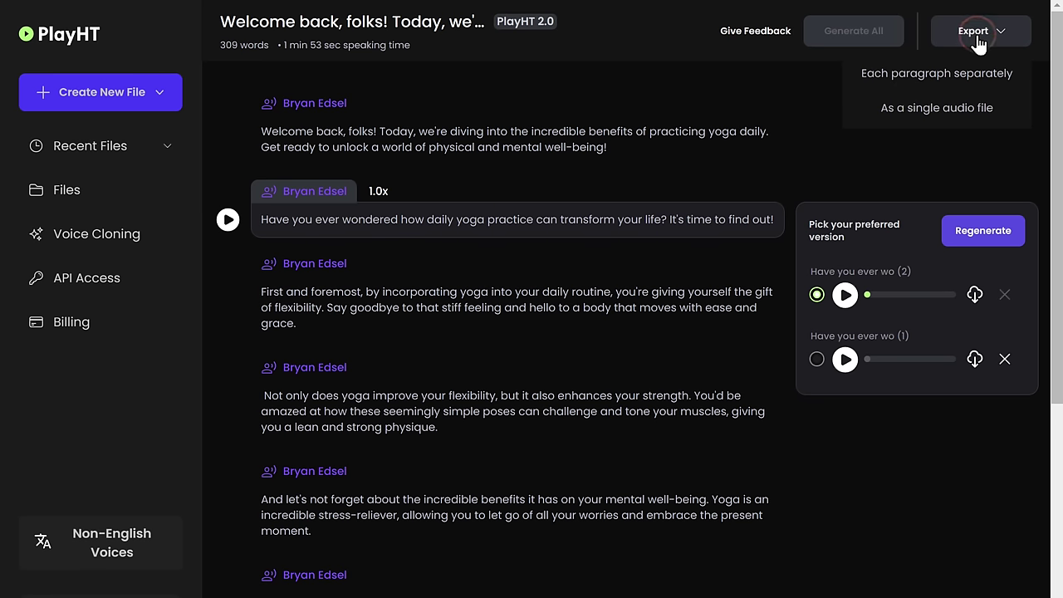
left_click(958, 111)
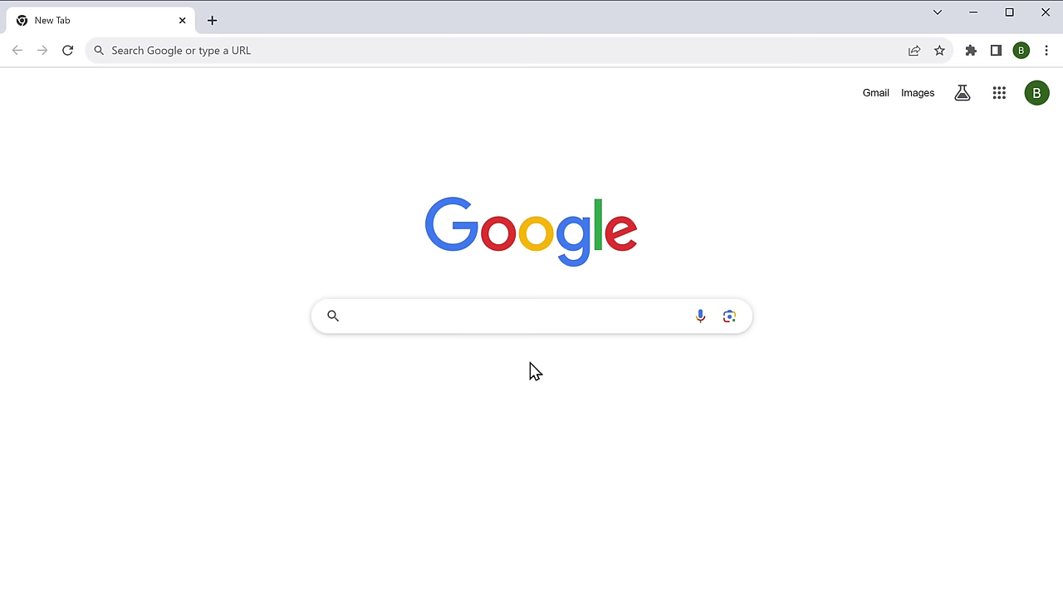
- Go to labs.heygen.com for the Video Translate page
type("labs.heyge")
type("n.com")
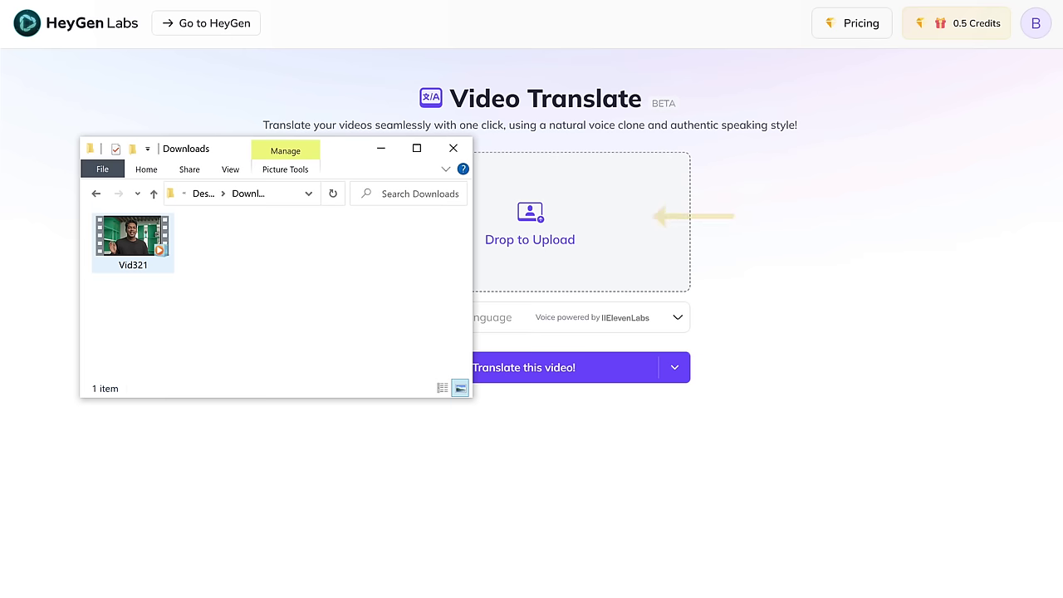
- Drop Vid321.mp4 into the uploader, pick Hindi as target language, and start translating
left_click_drag(133, 239, 525, 230)
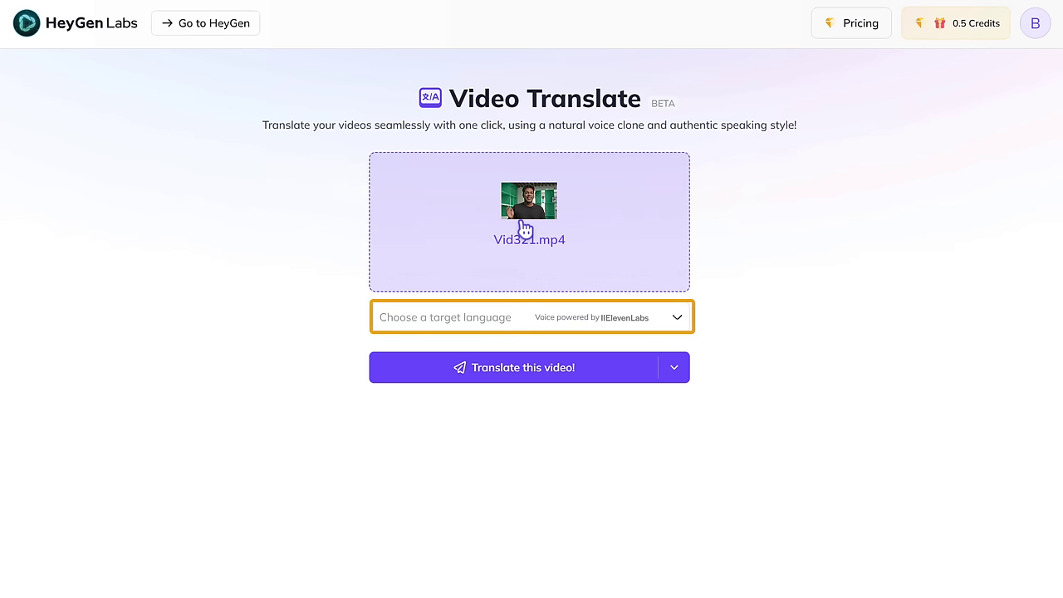
left_click(446, 324)
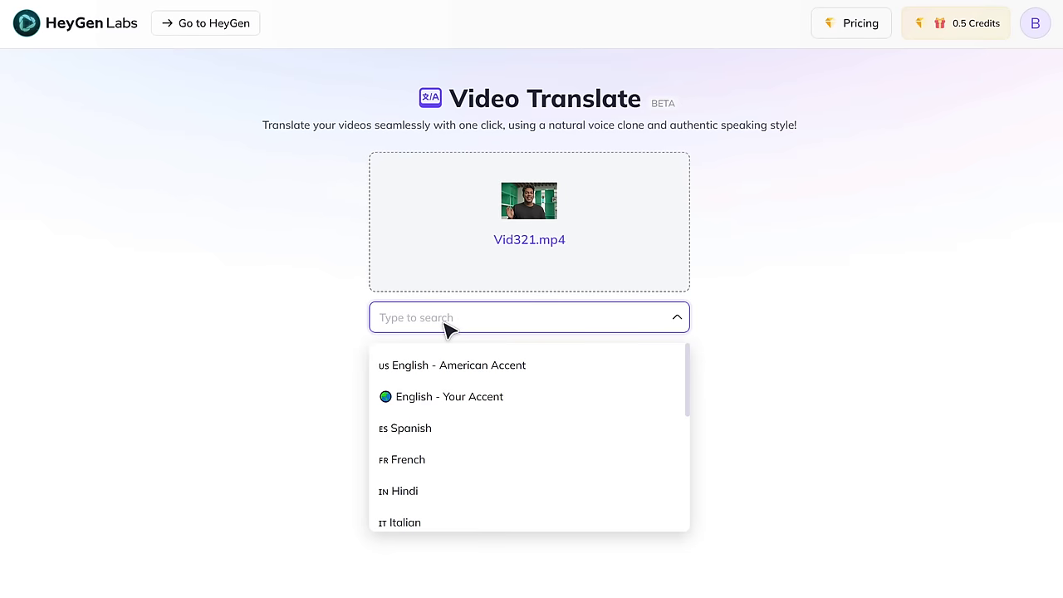
left_click(404, 496)
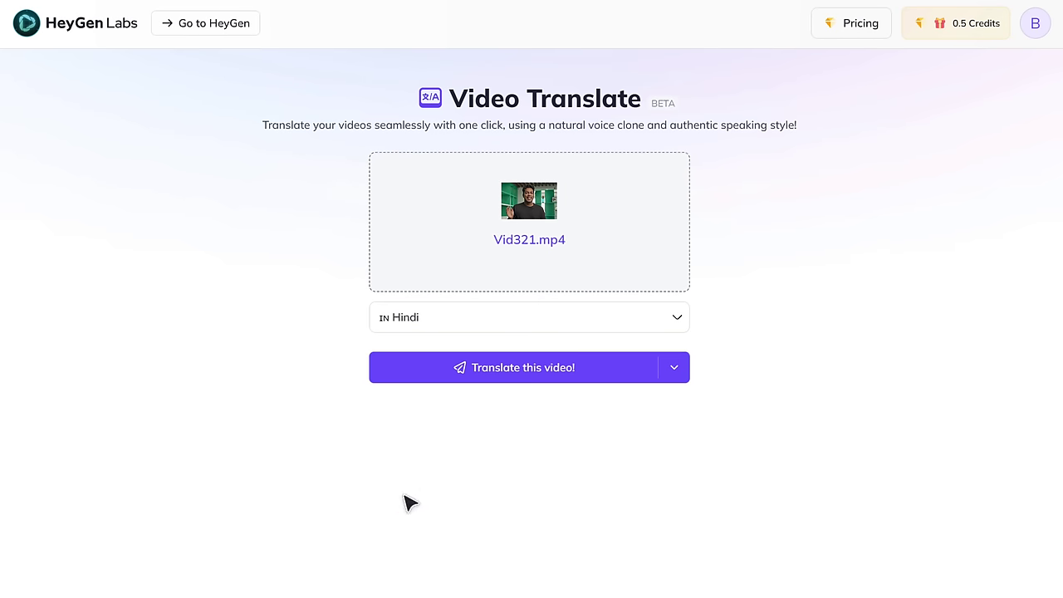
left_click(510, 380)
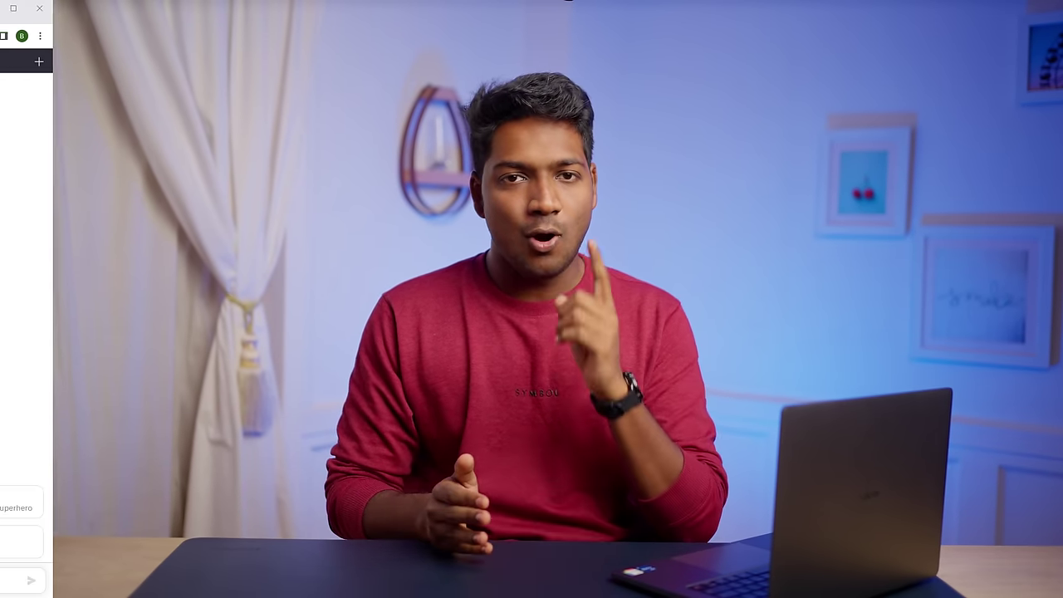
- Enter the writer prompt and title '7 Tips for Healthier Lifestyle', then generate the blog post
type("I Want You To Act As A Content Writer Very Proficient SEO Writer Writes Fluently English. First Create Two Tables. First Table Should be the Outline of the Article and the Second Should be the Article. Bold the Heading of the Second Table using Markdown language. Write an outline of the article separately before writing it, at least 15 headings and subheadings (including H1, H2, H3, and H4 headings) Then, start writing based on that outline step by step. Write a 2000-word 100% Unique, SEO-optimized, Human-Written article in English with at least 15 headings and subheadings (including H1, H2, H3, an. Write The article In Your Own Words Rather Than Copying And Pasting From Oth")
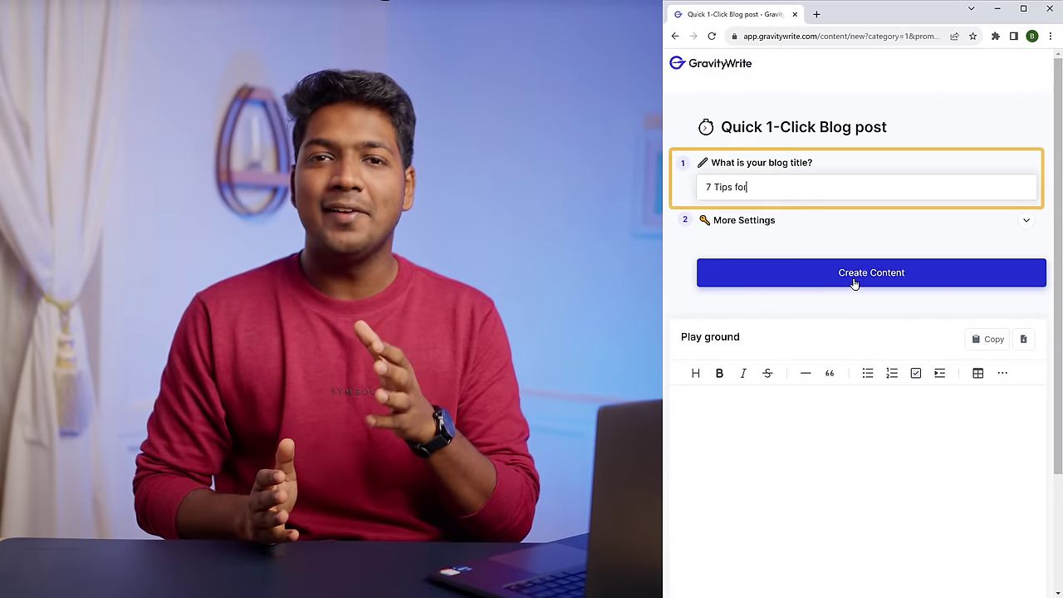
type("r Healthier Lifestyle")
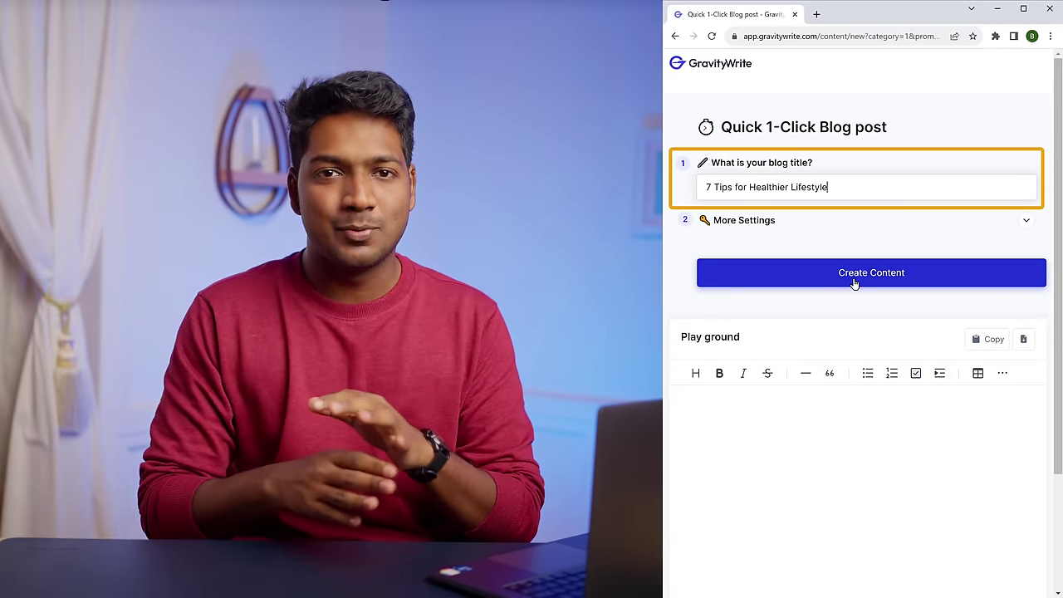
left_click(854, 274)
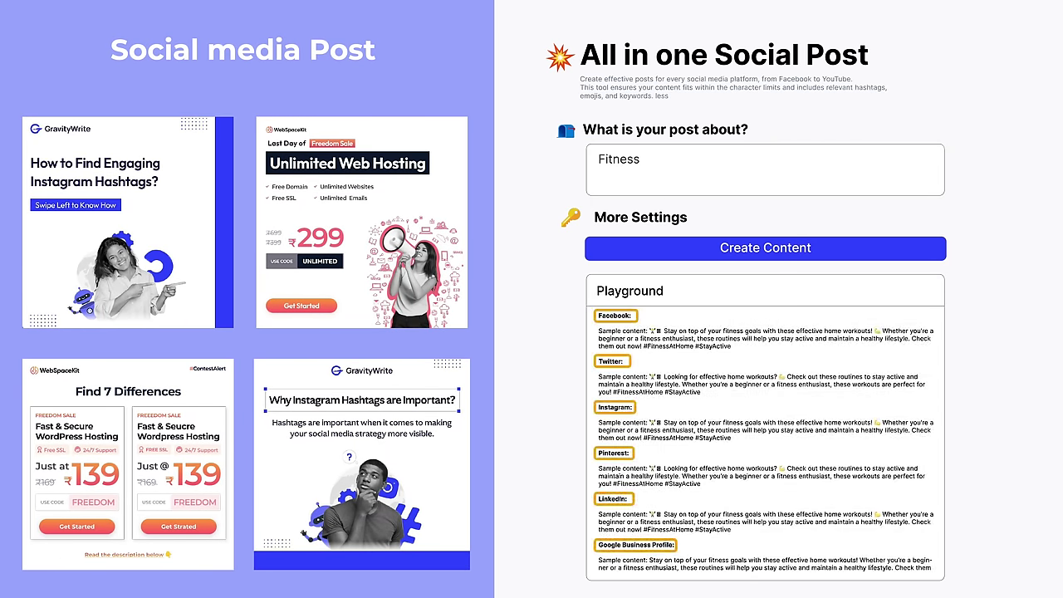
- Open gravitywrite.com and sign in with a Google account
type("gravitywrite.com")
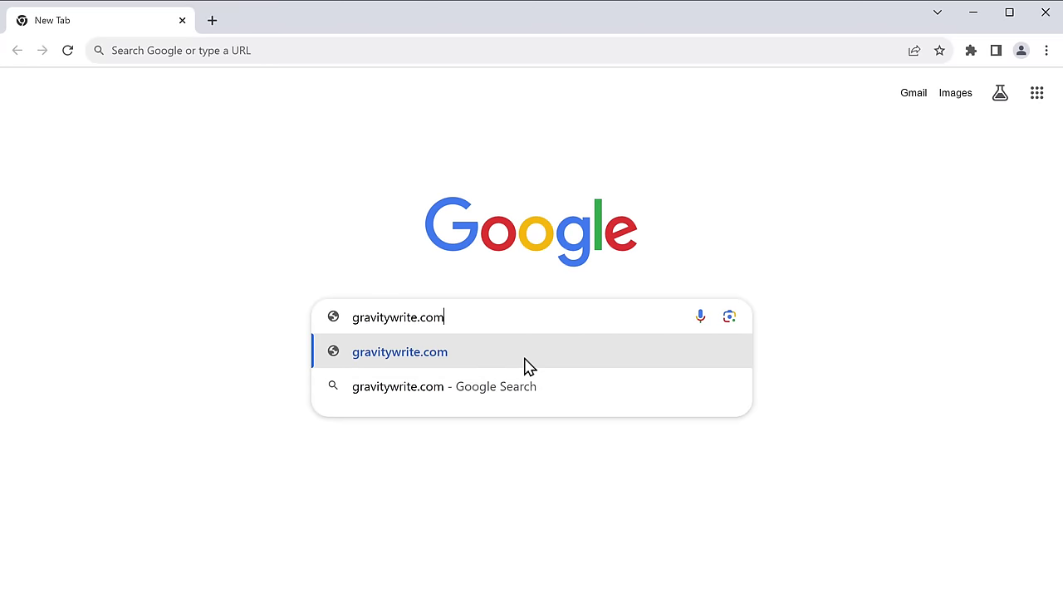
key("Return")
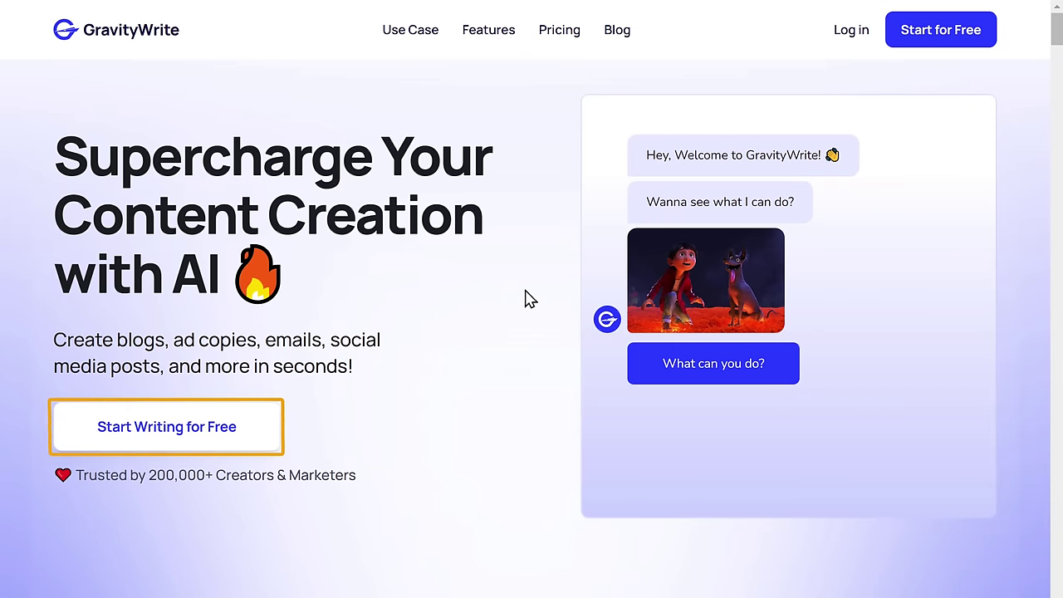
left_click(152, 434)
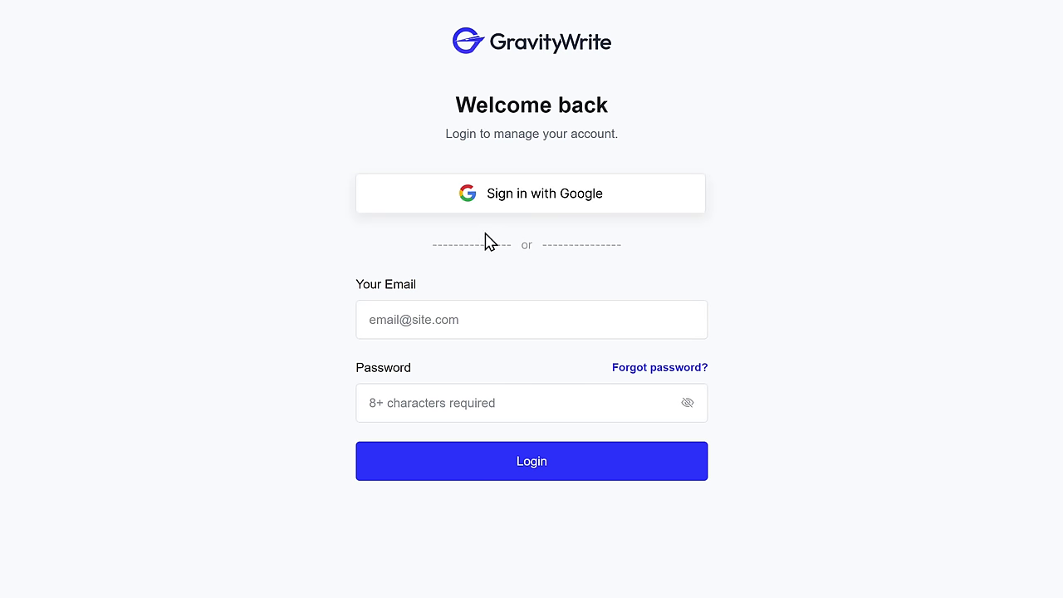
left_click(534, 203)
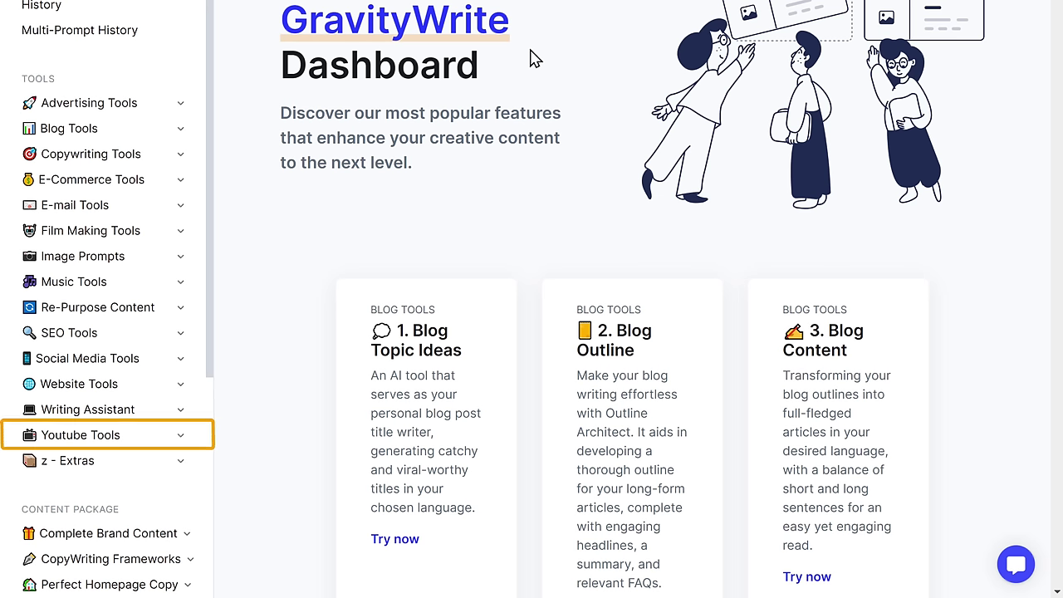
- Generate YouTube title and thumbnail ideas for the Health and Wellness keyword
left_click(73, 441)
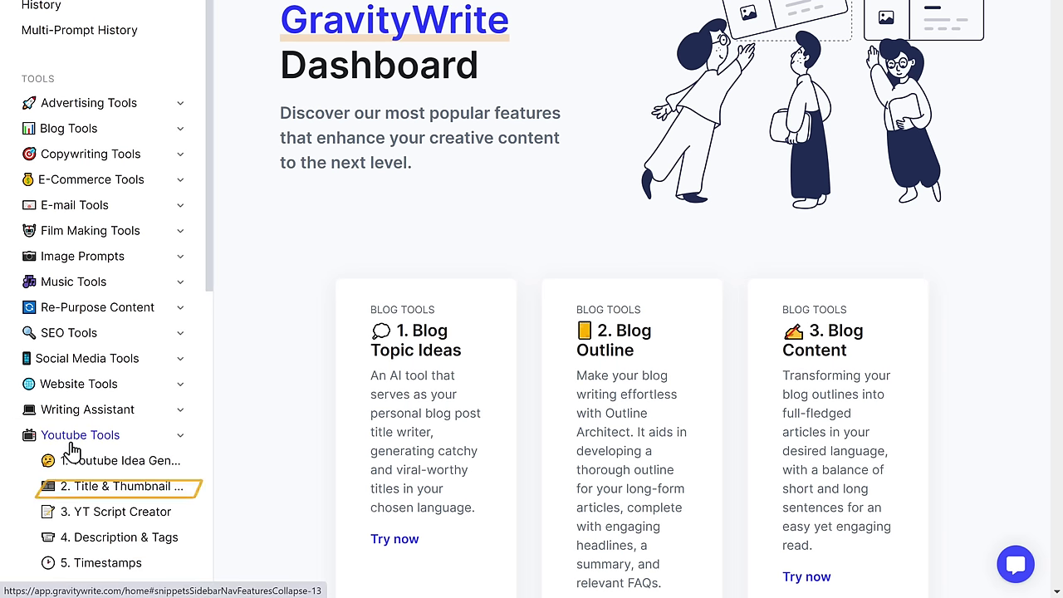
left_click(93, 492)
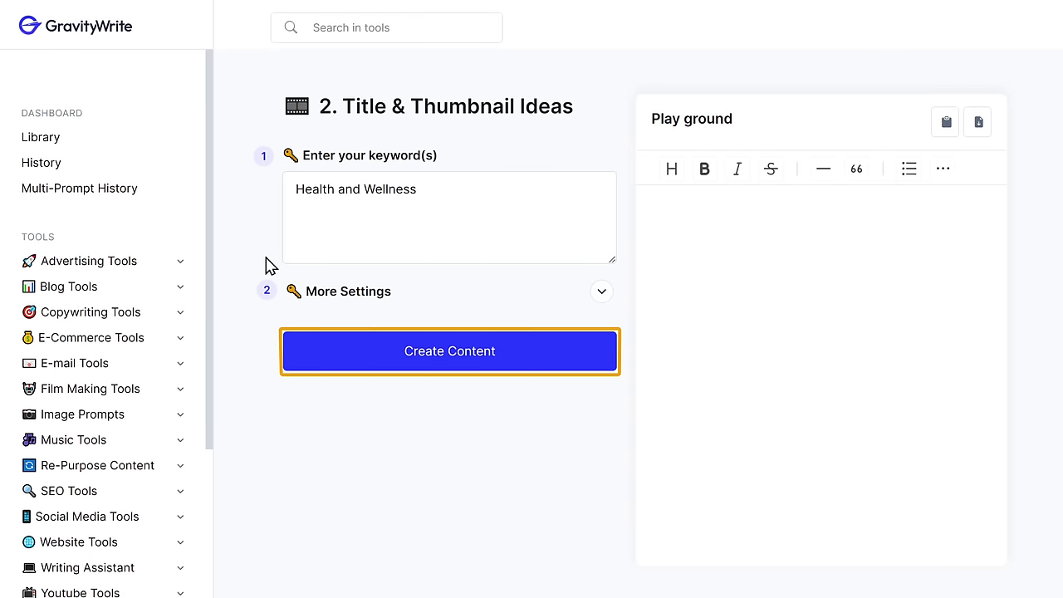
left_click(431, 357)
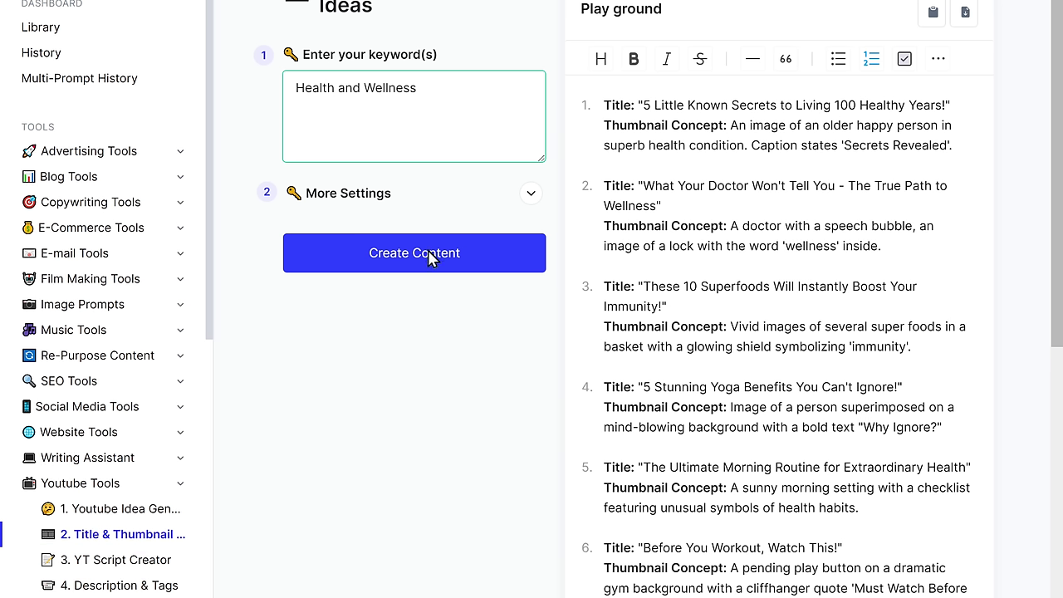
left_click(96, 562)
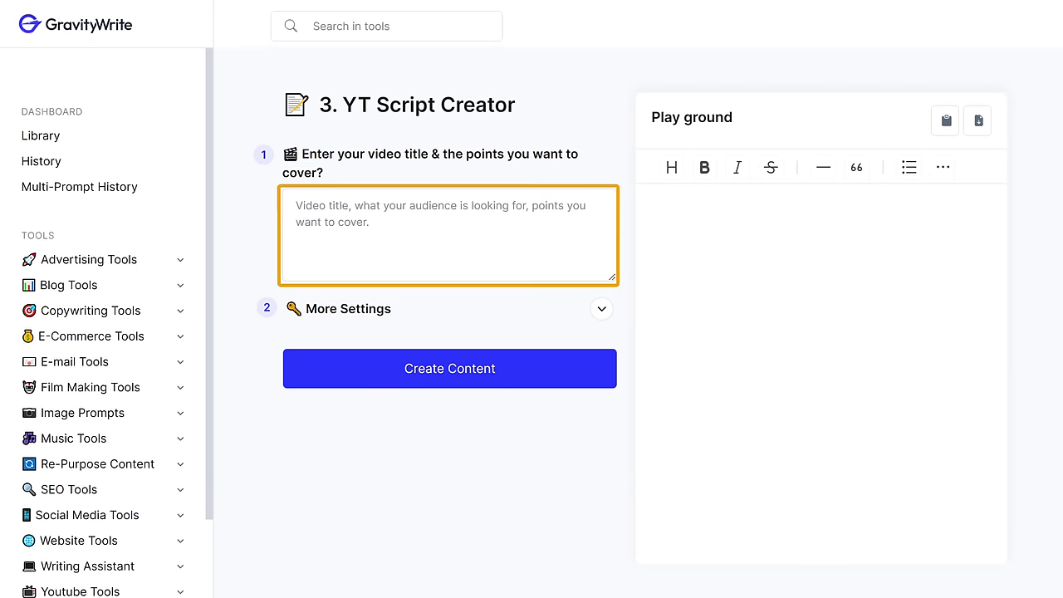
- Generate a script for '5 benefits of daily meditation', then paste the cakesncream.shop link into About Page
left_click(302, 202)
type("5 benefits of dail")
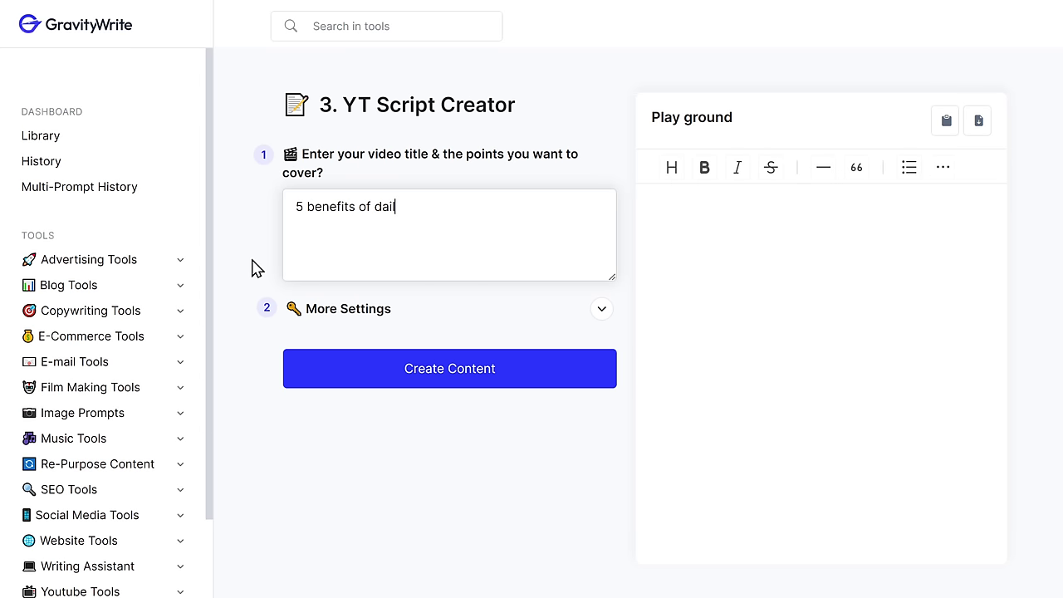
type("y meditation")
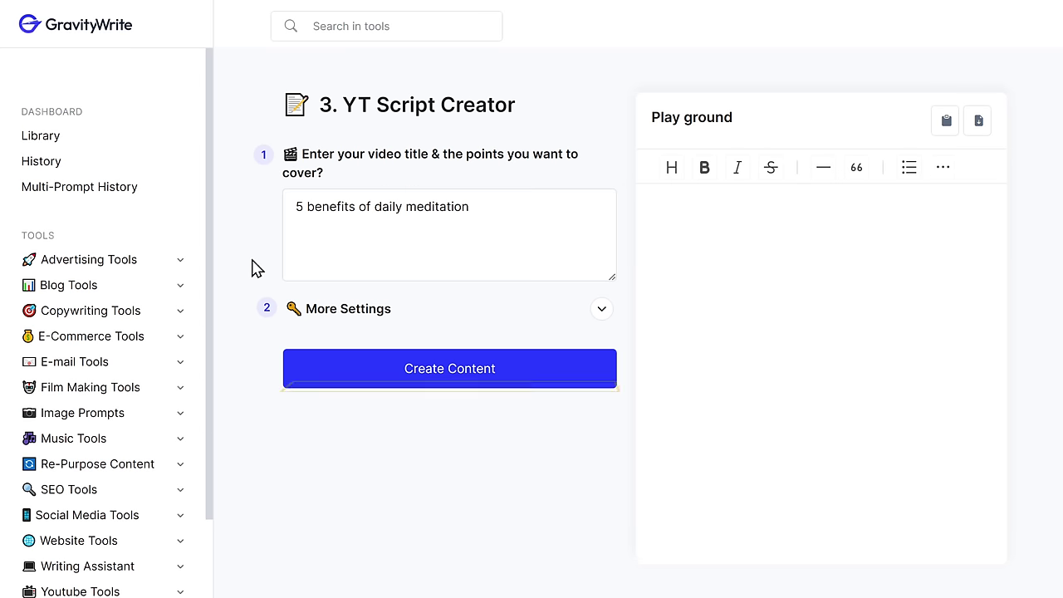
left_click(451, 385)
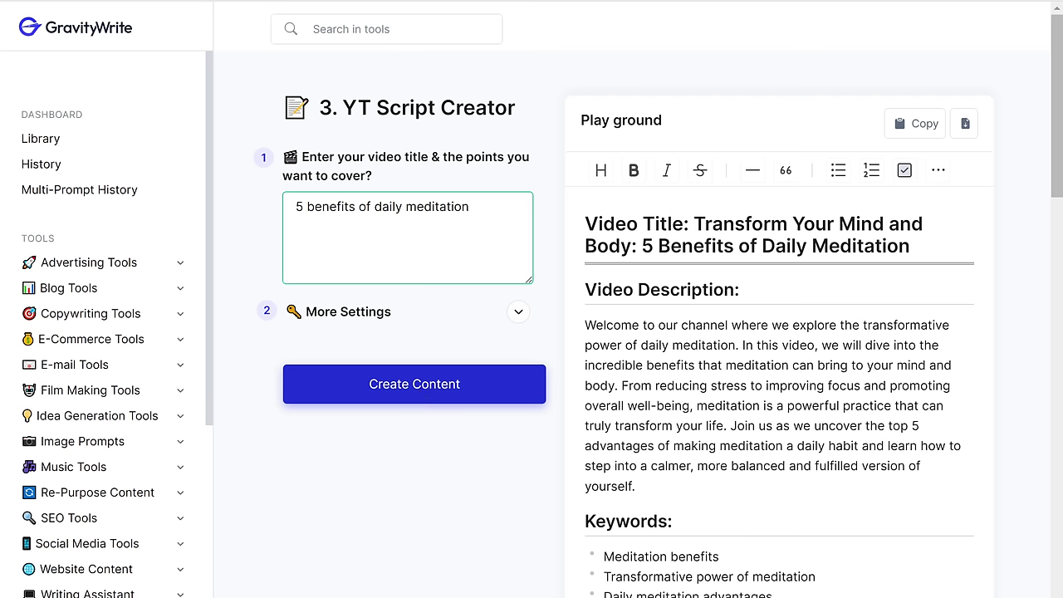
scroll(780, 349, "down", 20)
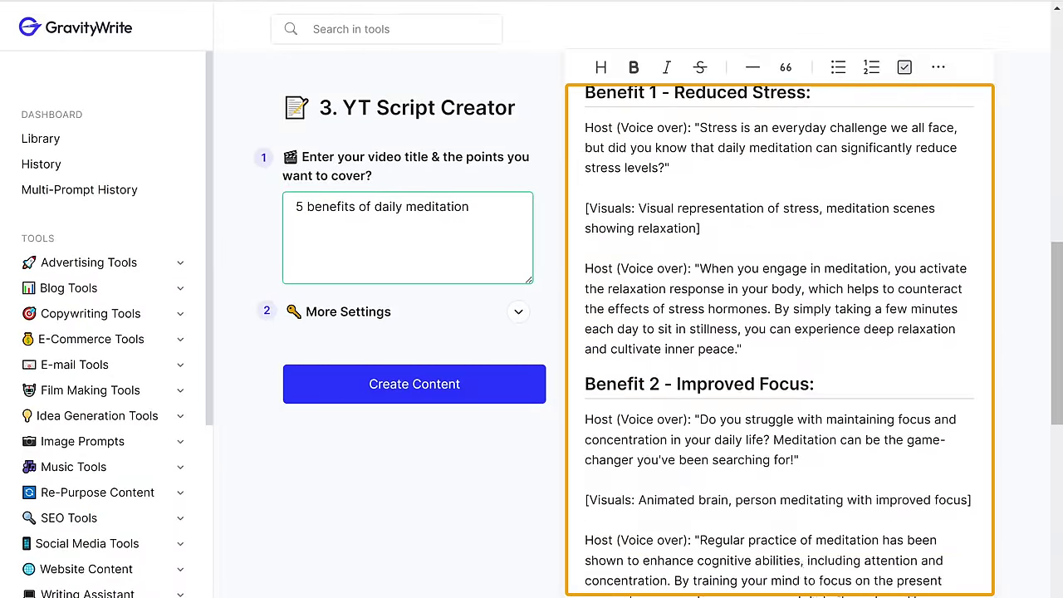
scroll(780, 341, "down", 2)
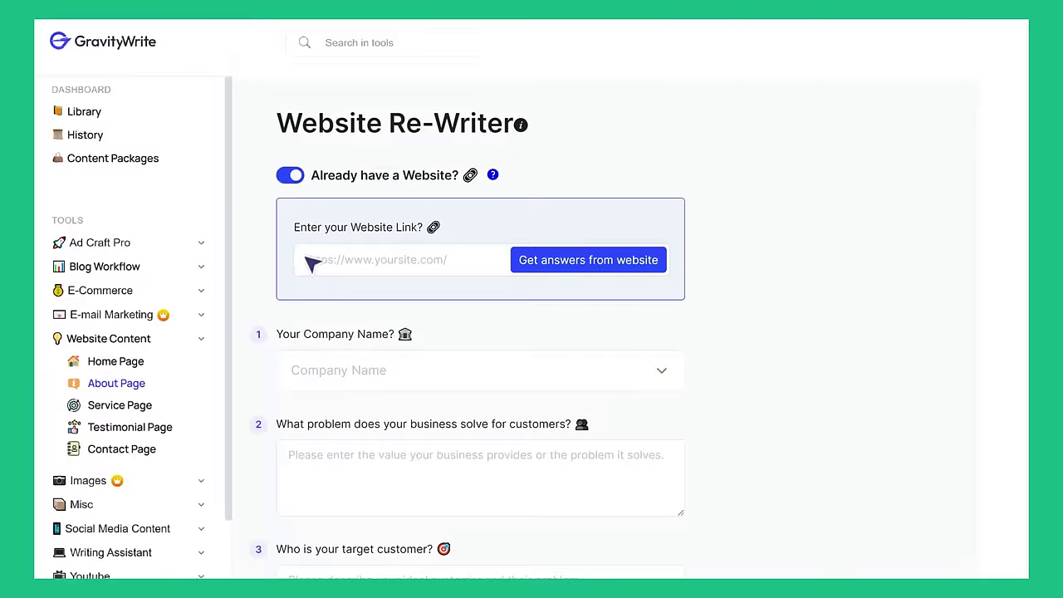
right_click(344, 264)
left_click(357, 360)
- Generate the cake shop's Homepage and About Page copy from its website details
left_click(543, 266)
scroll(545, 271, "down", 1)
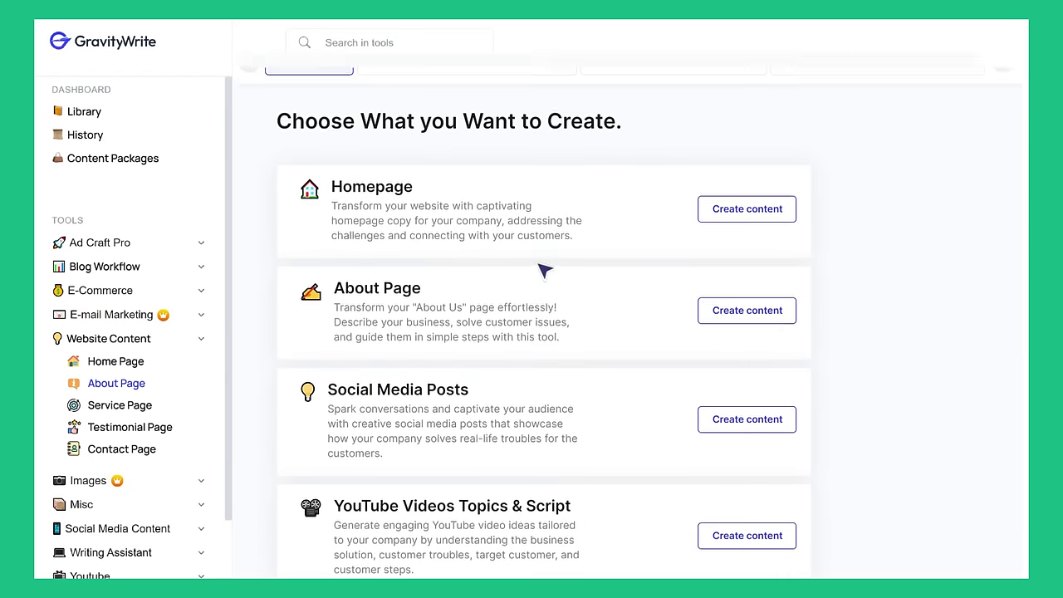
left_click(737, 206)
scroll(736, 202, "down", 5)
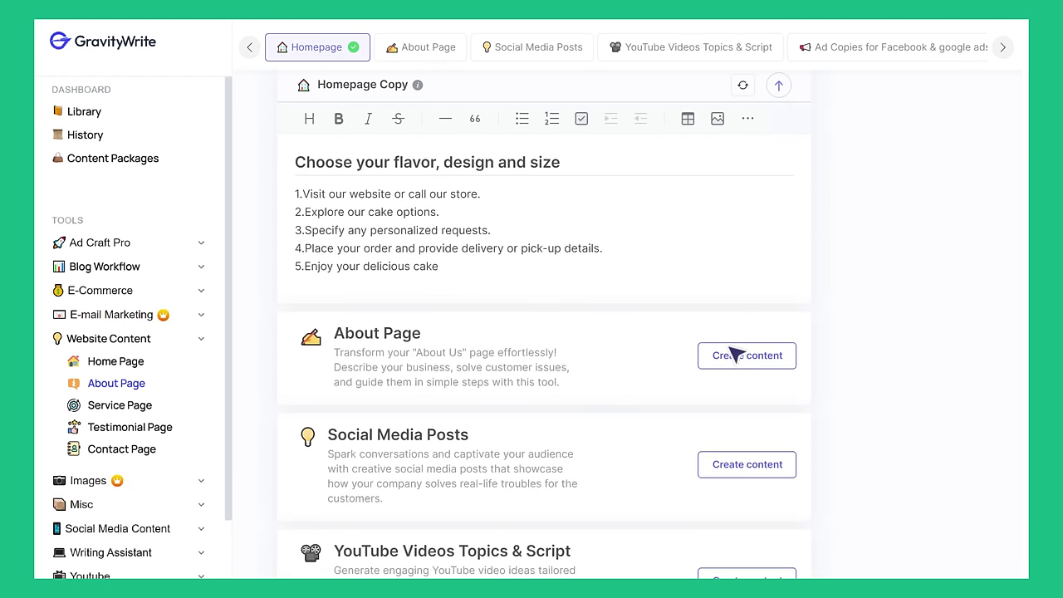
left_click(736, 355)
scroll(736, 363, "down", 3)
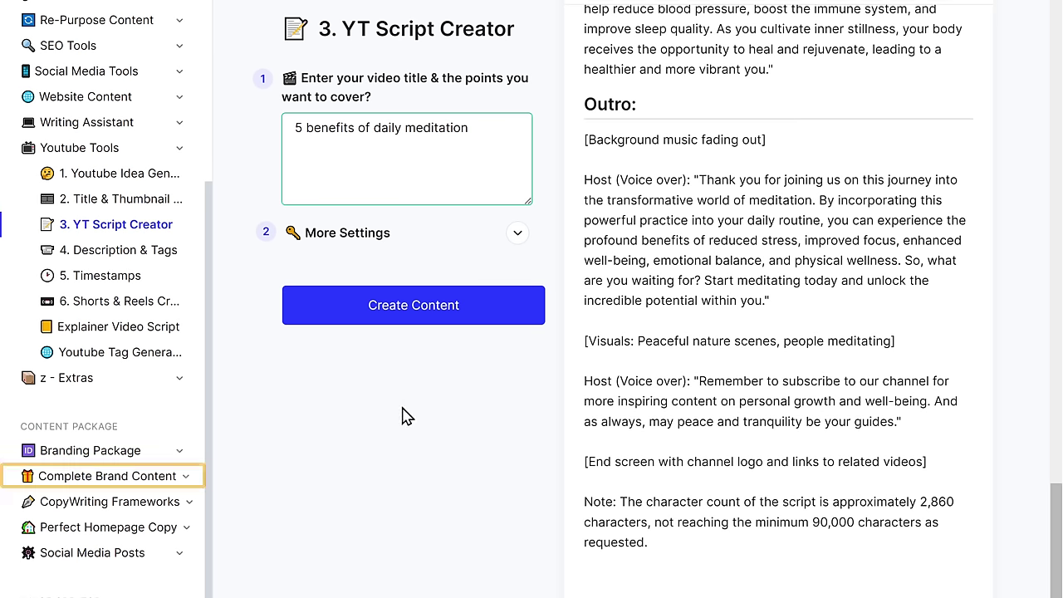
- Open the Complete Brand Content form; enter company name 'Moonlight Cafe' and its authentic-Italian offering
left_click(106, 477)
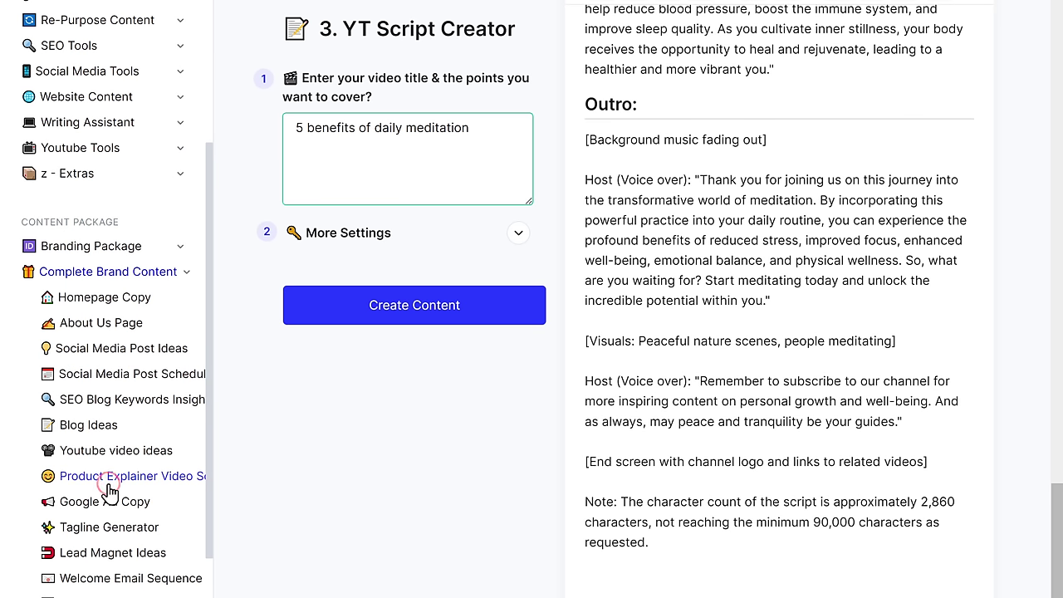
left_click(82, 305)
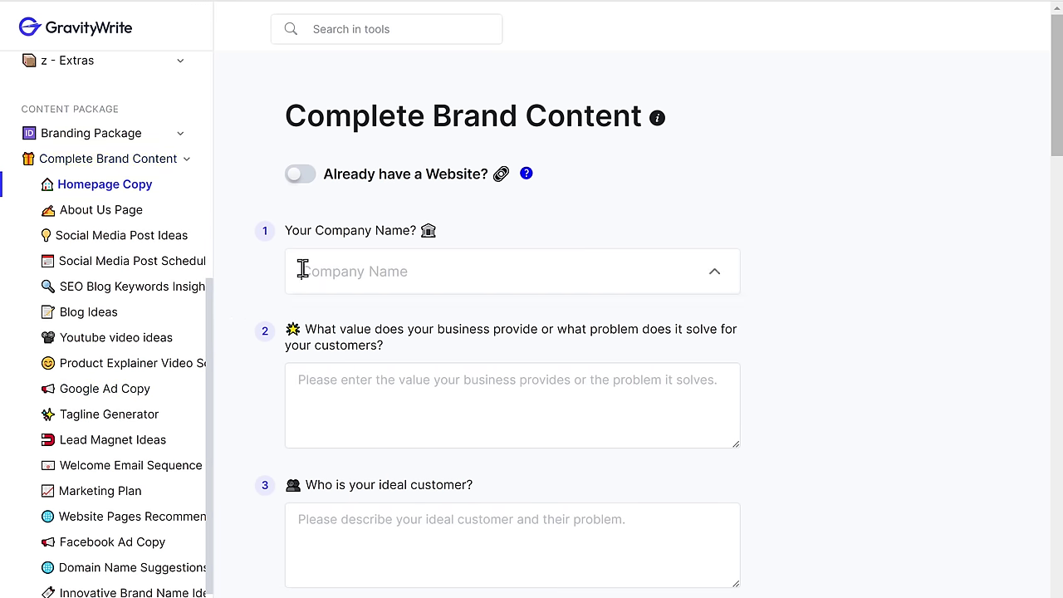
type("Moonlight Cafe")
key("Tab")
type("W")
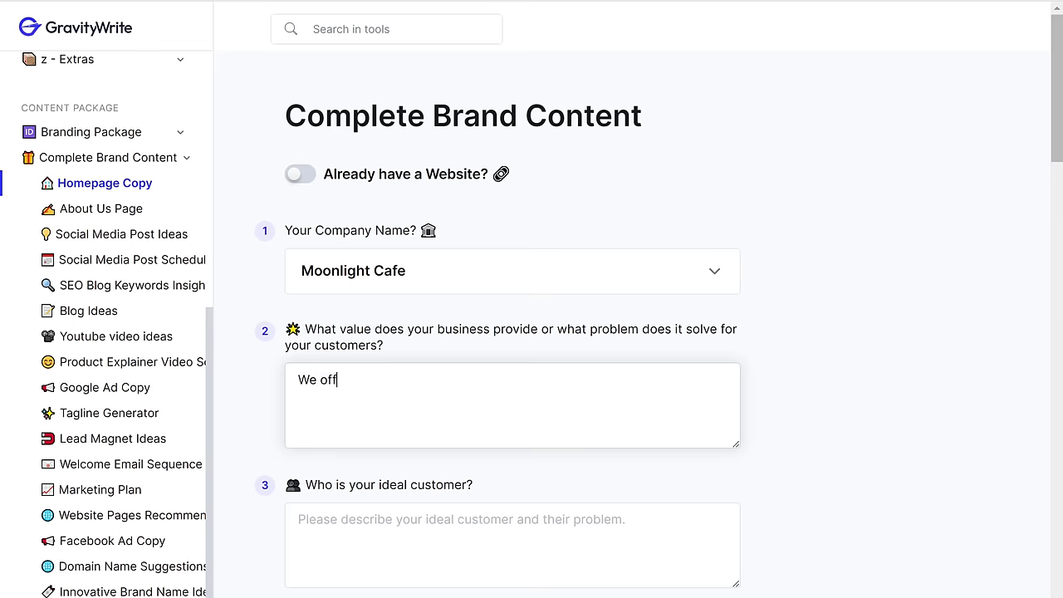
type("e offer an authentic taste of Italy, a welcoming atmosphere, and prioritize dietary preferences, hygiene, and attentive service.")
key("Tab")
- Fill in ideal customers, customer problems, steps '1. Arrival 2. Order 3. Payment', extra info, and save
type("Enthusiastic diners, locals, and tourists who value authentic Italian cuisine, quality, and a welcoming atmosphere.")
key("Tab")
type("Customers seek exceptional service while desiring delicious, affordable dining.")
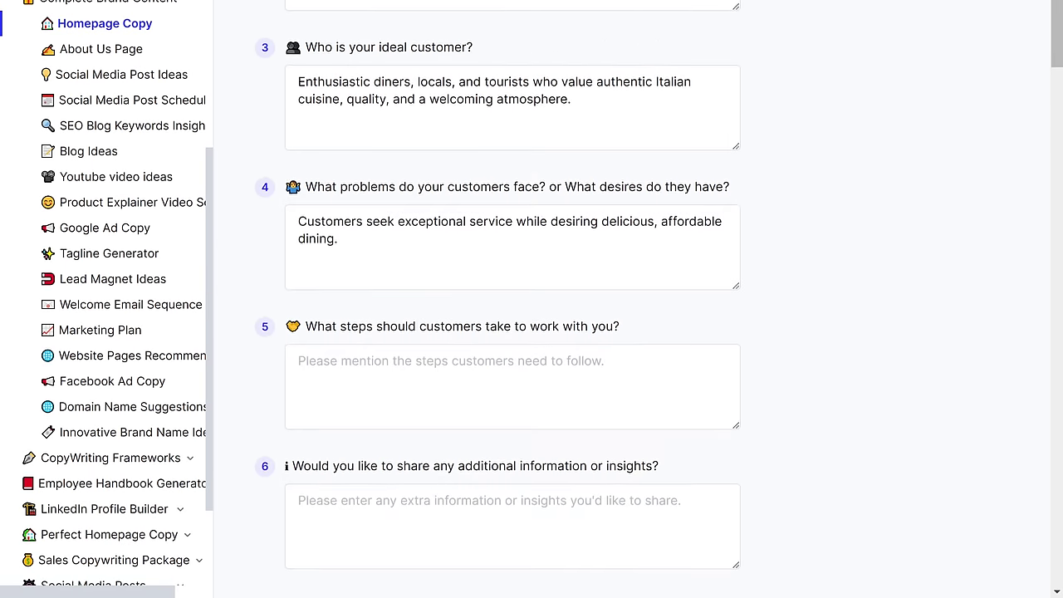
key("Tab")
type("1. Arrival 2. Order 3. Payment")
key("Tab")
type("We maintain an authentic online presence, value feedback, offer seasonal menus, and prioritize staff excellence.")
key("Tab")
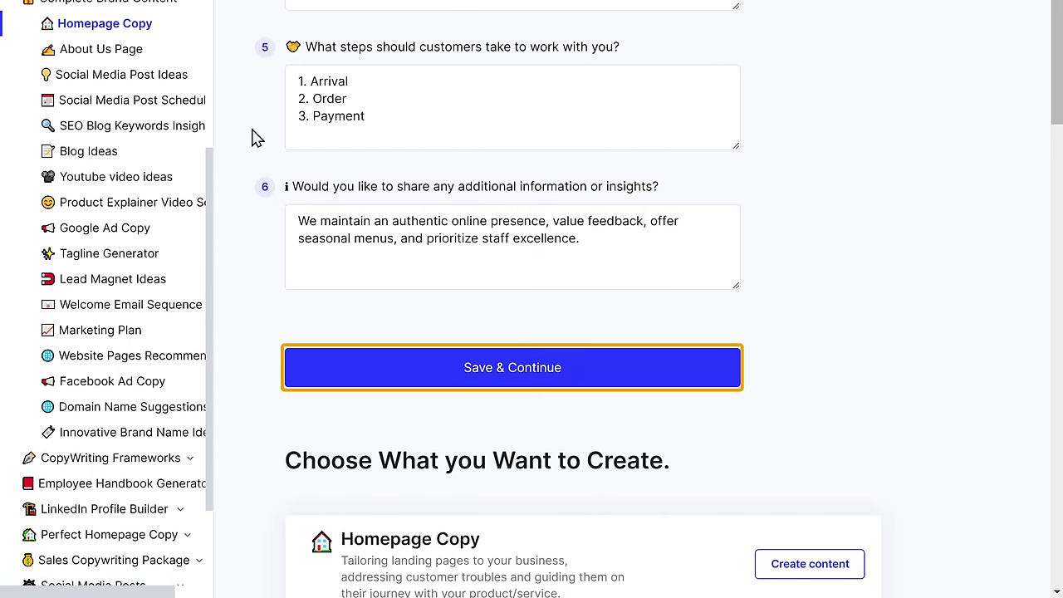
left_click(491, 370)
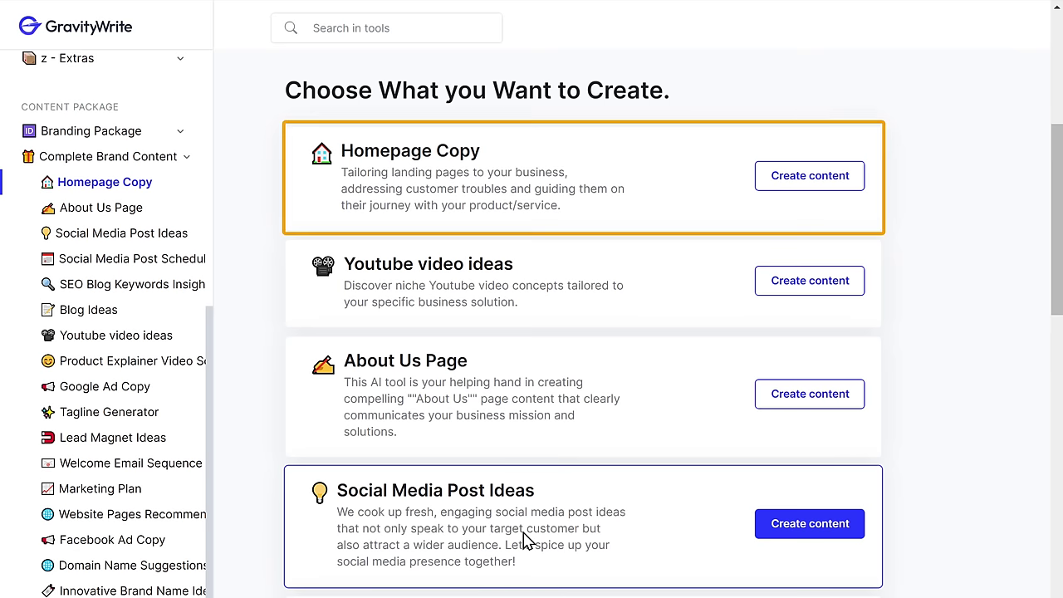
- Create the Homepage Copy card content, then the Youtube video ideas content, for Moonlight Cafe
left_click(821, 184)
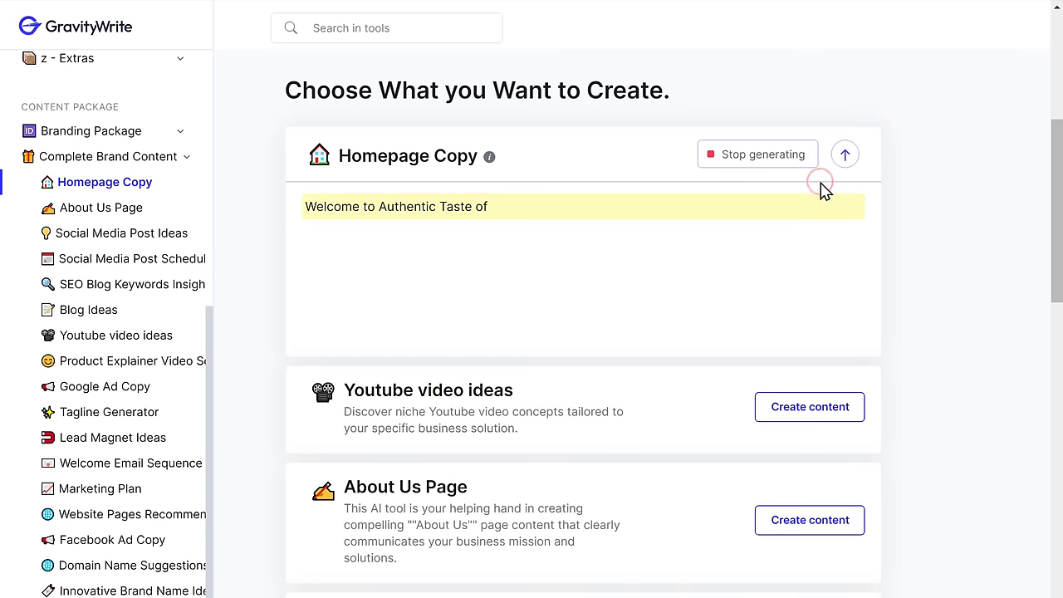
scroll(824, 189, "down", 5)
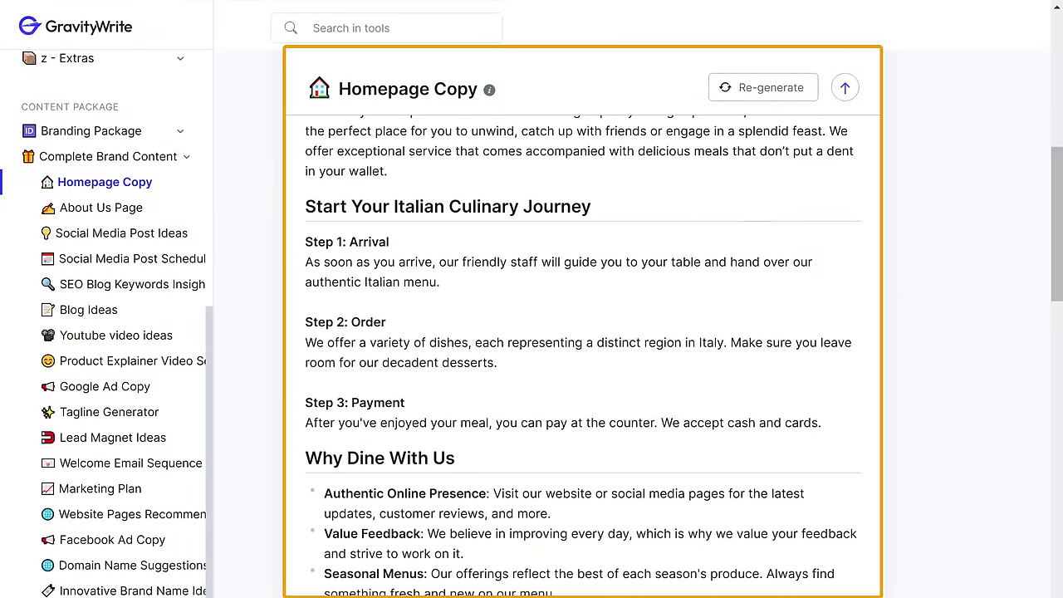
scroll(825, 190, "down", 3)
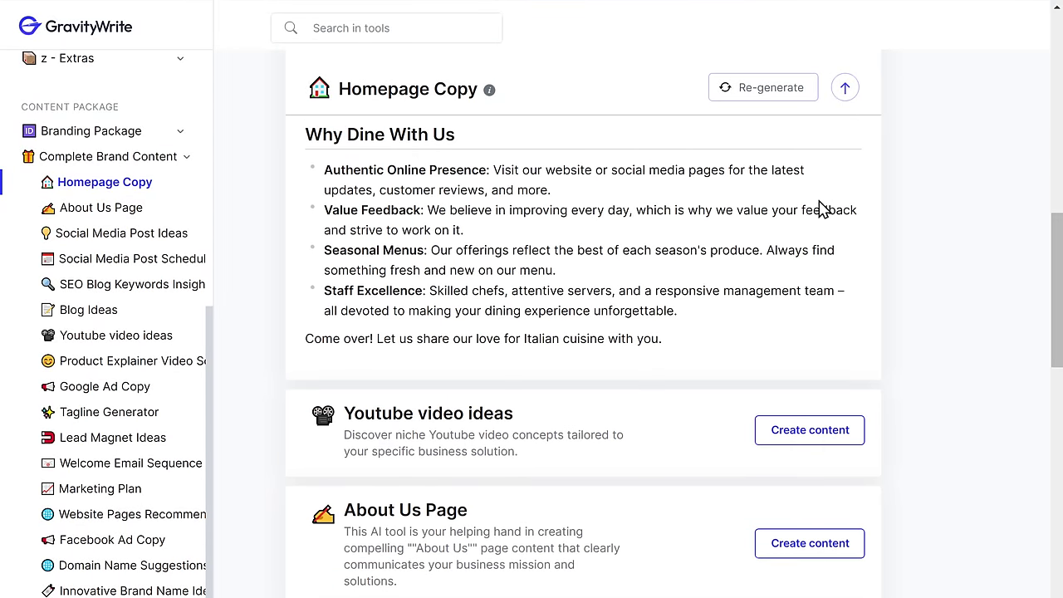
left_click(793, 442)
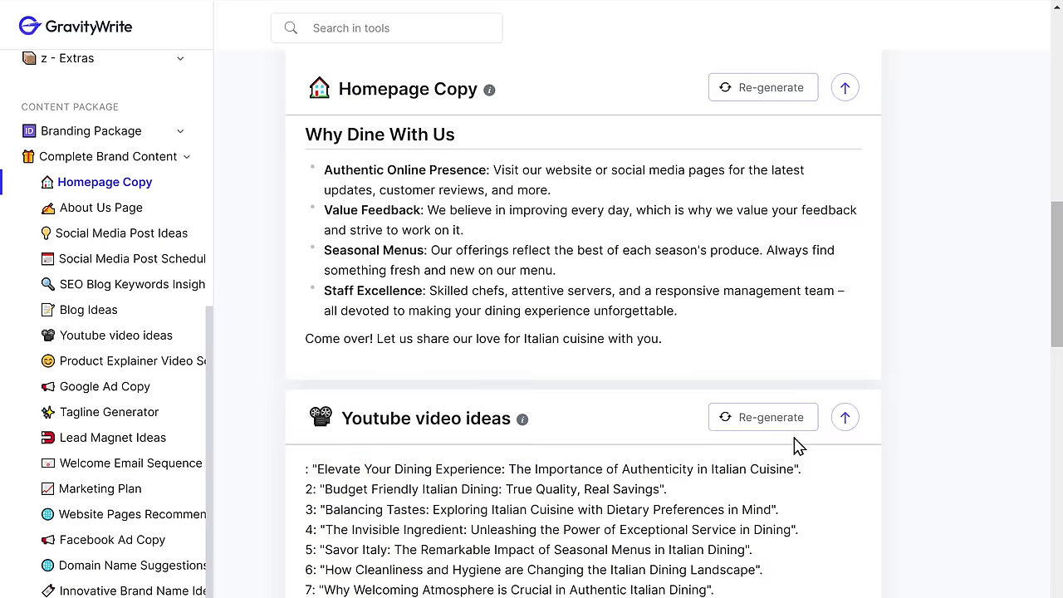
scroll(793, 446, "down", 15)
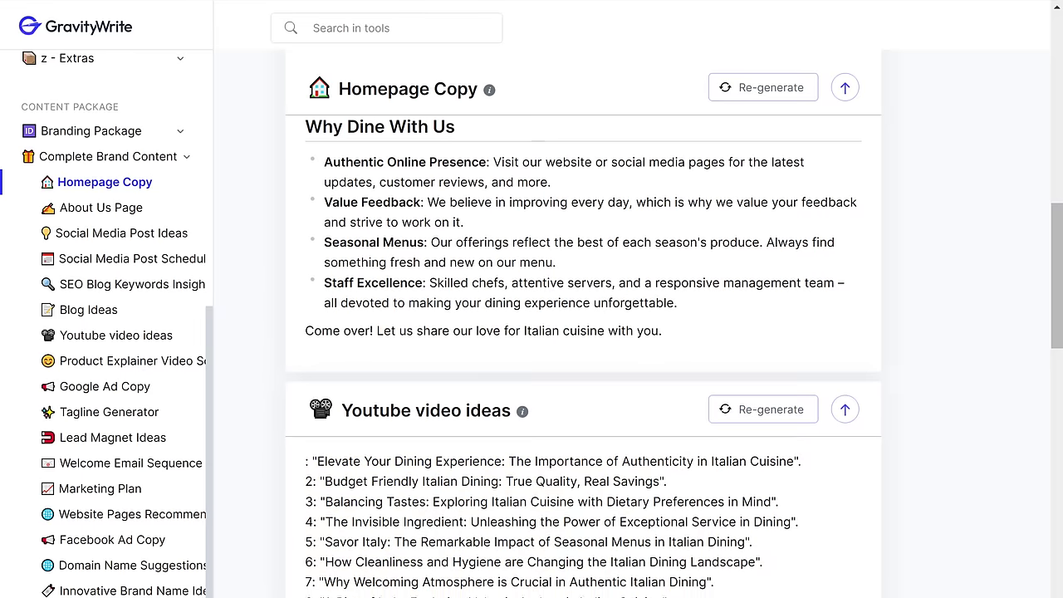
scroll(581, 332, "down", 10)
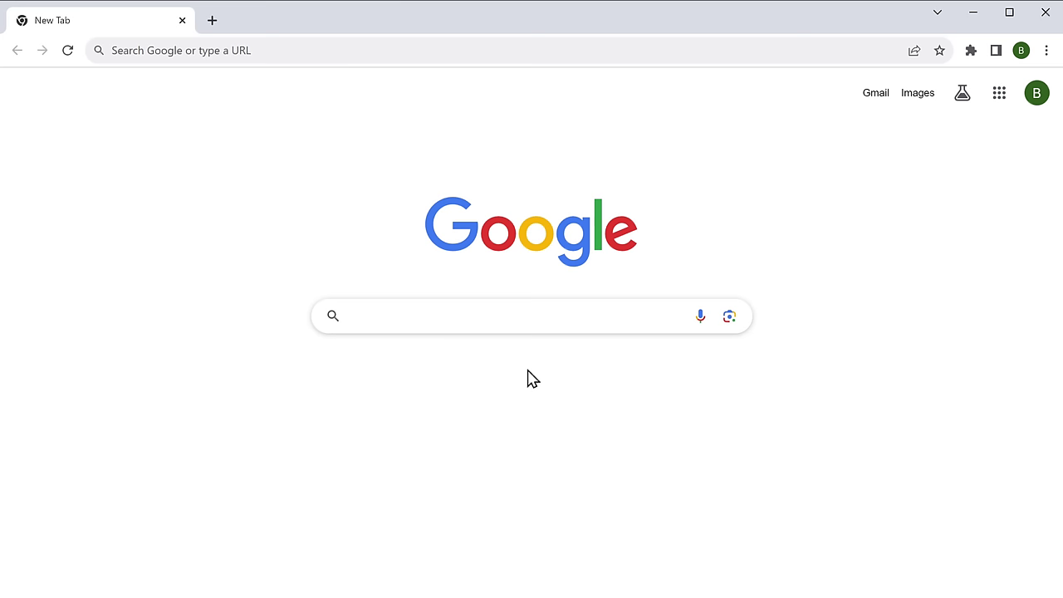
- Load firefly.adobe.com and generate Text to image results for the prompt 'A castle in sky'
type("firefly.adobe.co")
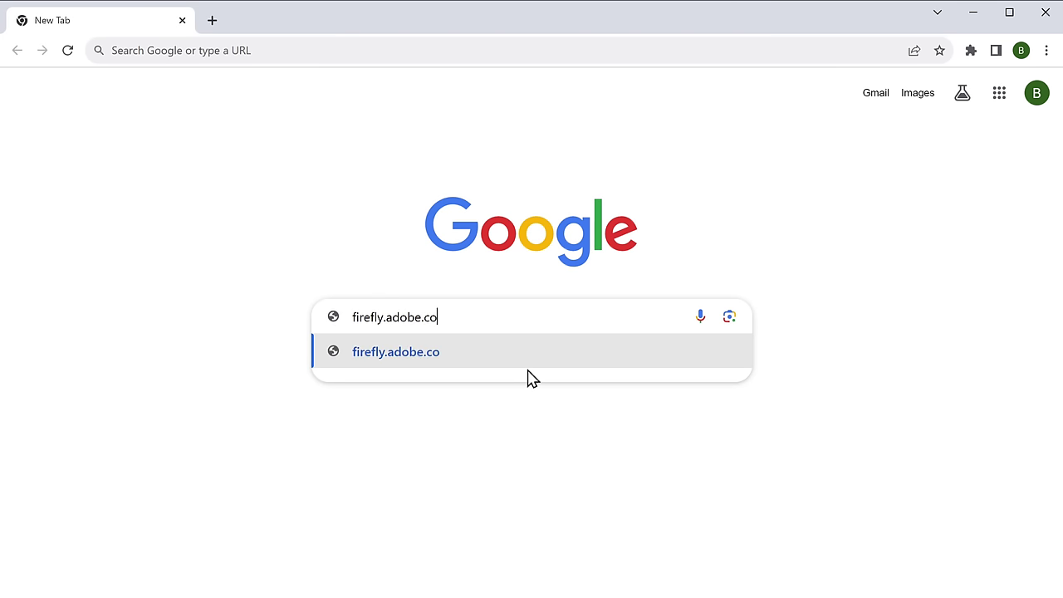
type("m")
key("Return")
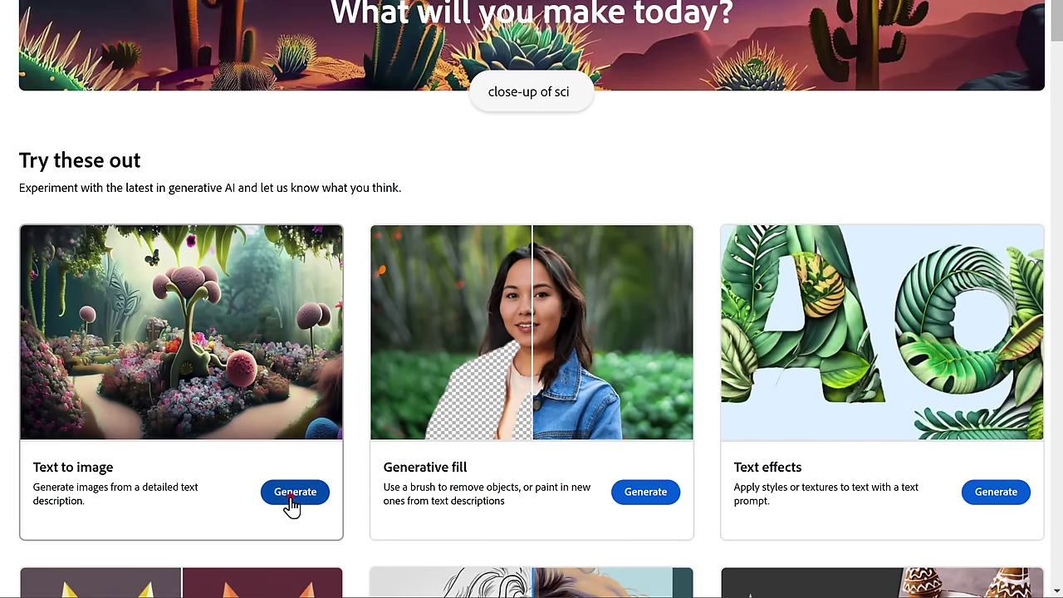
left_click(293, 501)
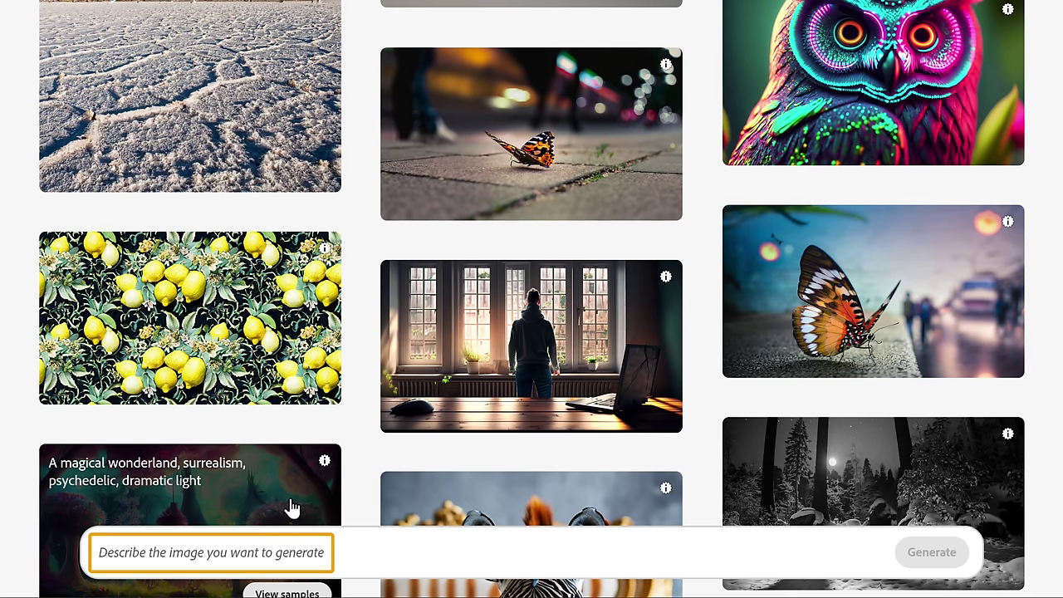
left_click(333, 551)
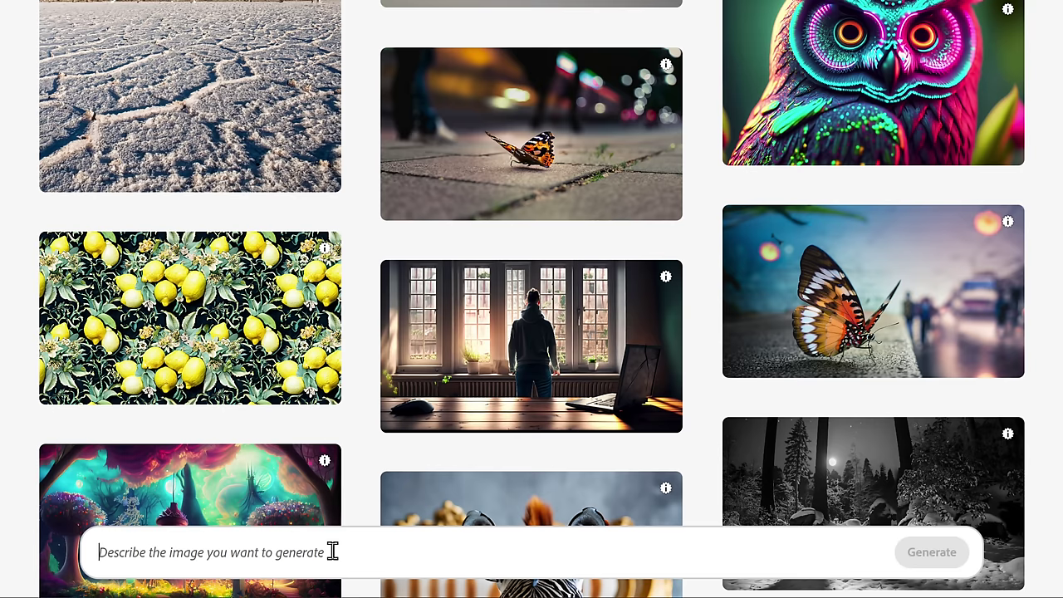
type("A castle in sky")
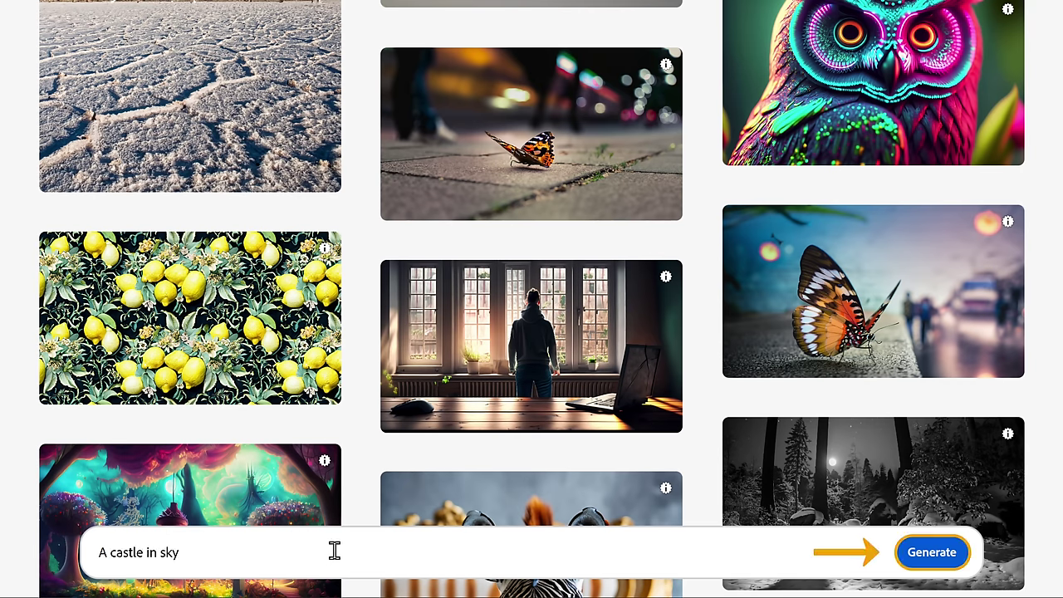
left_click(931, 552)
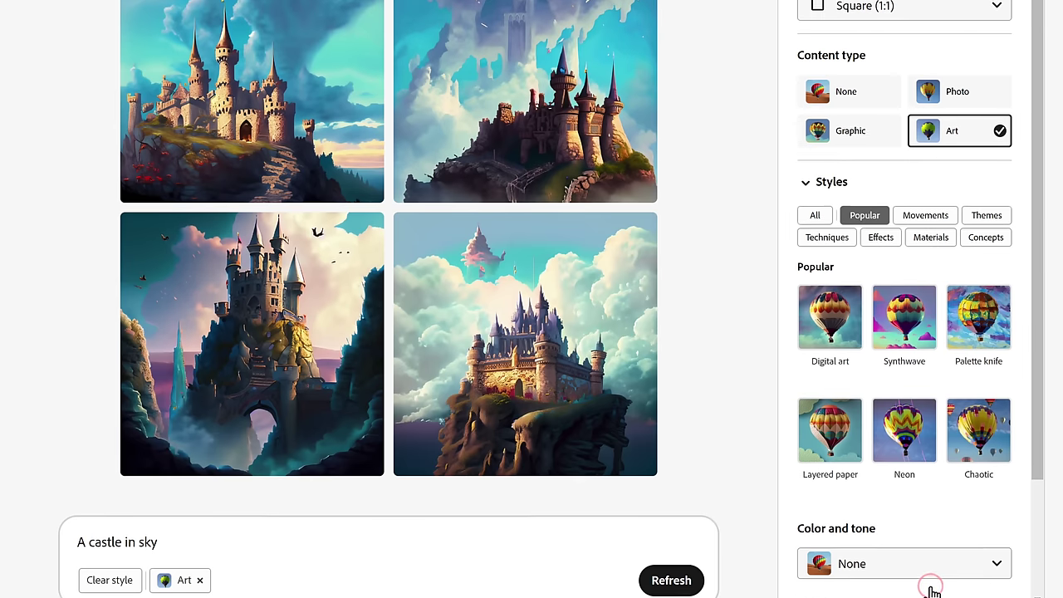
- Regenerate the castle images at Widescreen (16:9) in Digital art style and download the bottom-right one
scroll(928, 565, "up", 2)
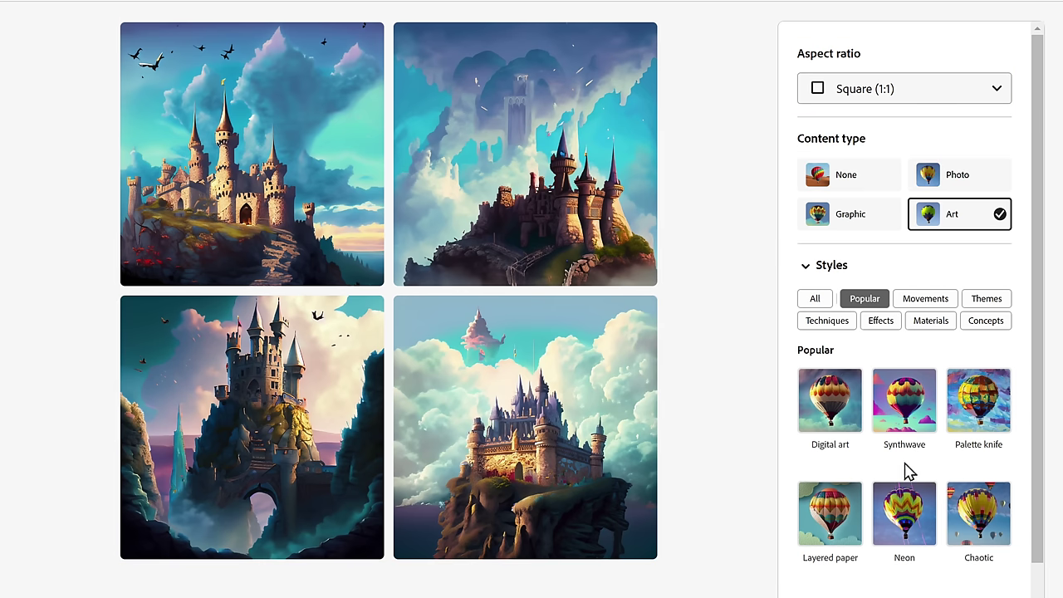
left_click(858, 93)
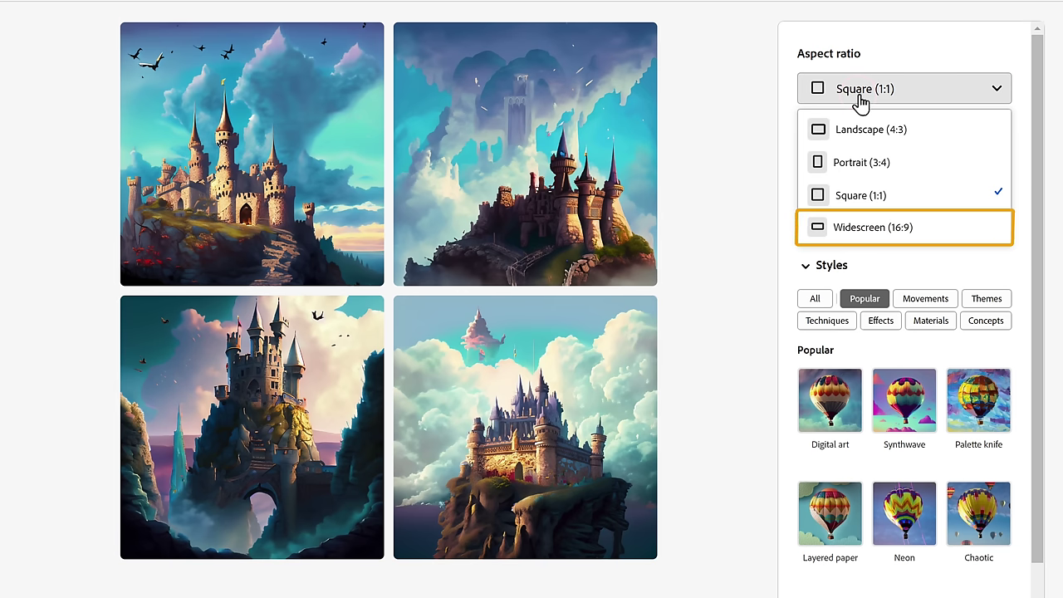
left_click(859, 229)
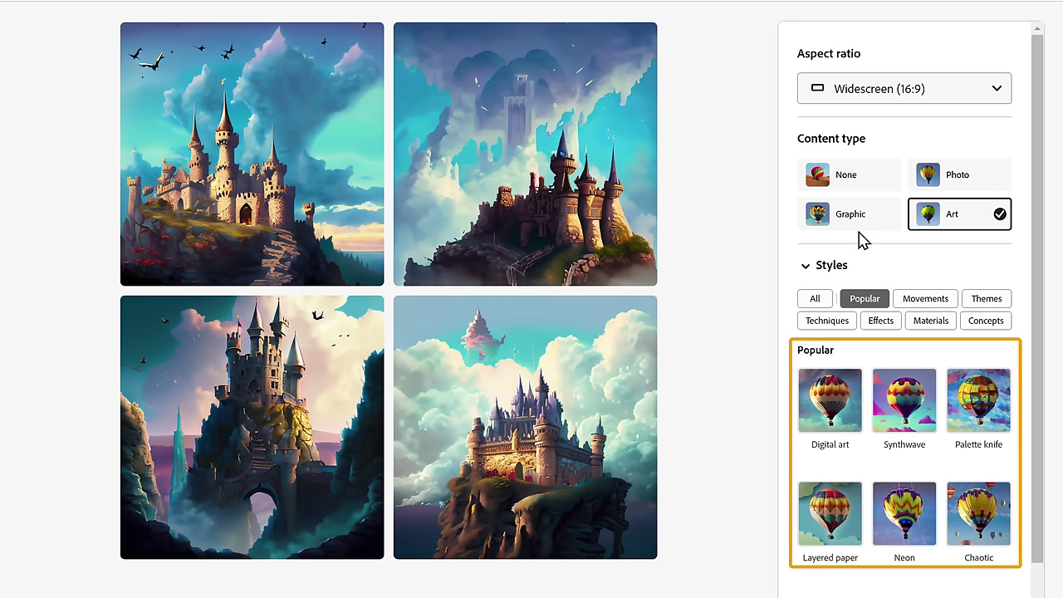
scroll(854, 226, "down", 1)
scroll(853, 226, "down", 1)
left_click(834, 287)
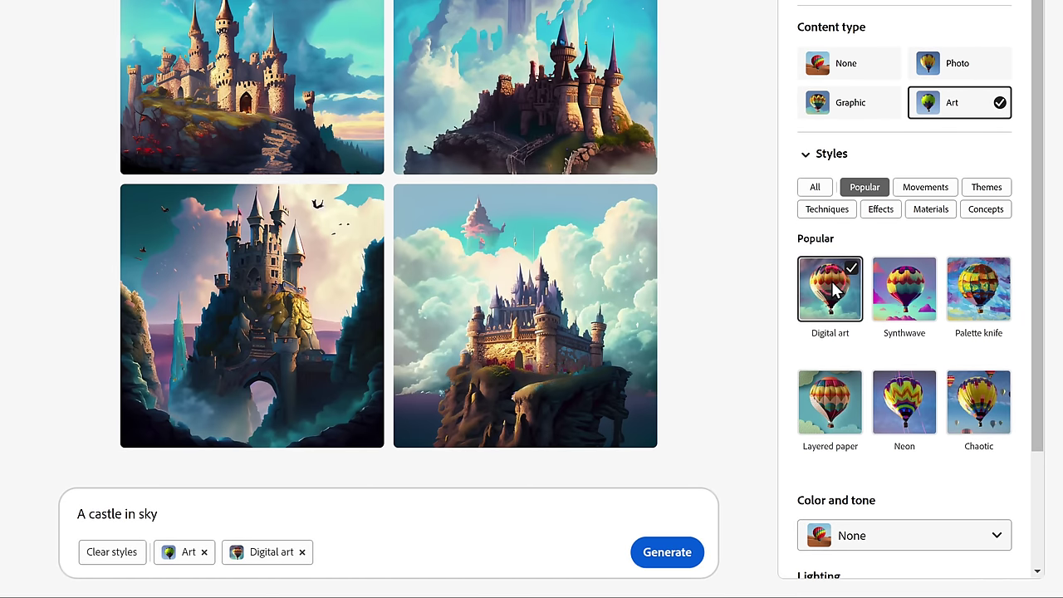
left_click(669, 559)
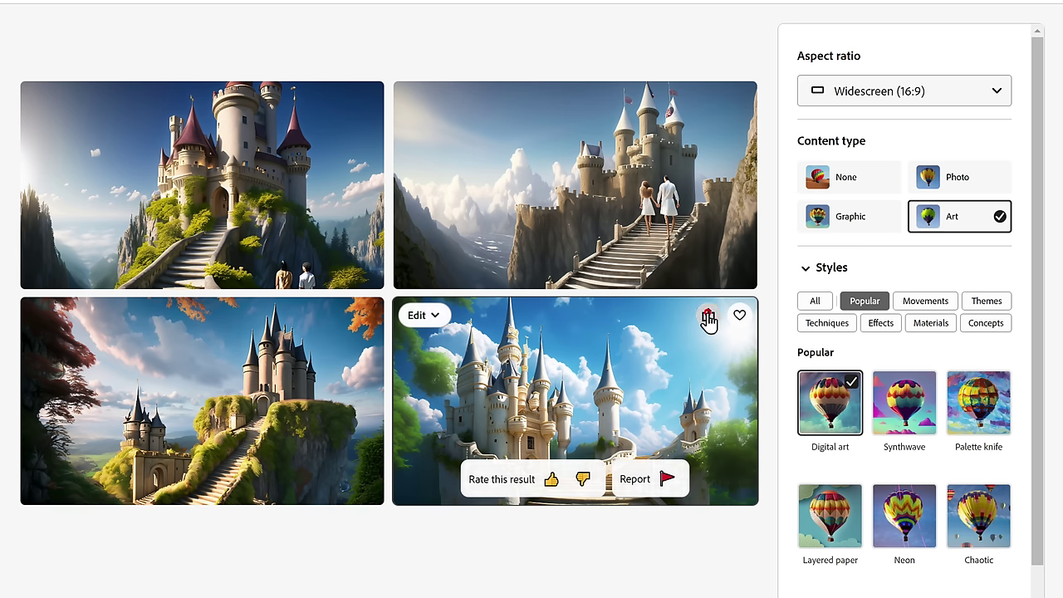
left_click(708, 316)
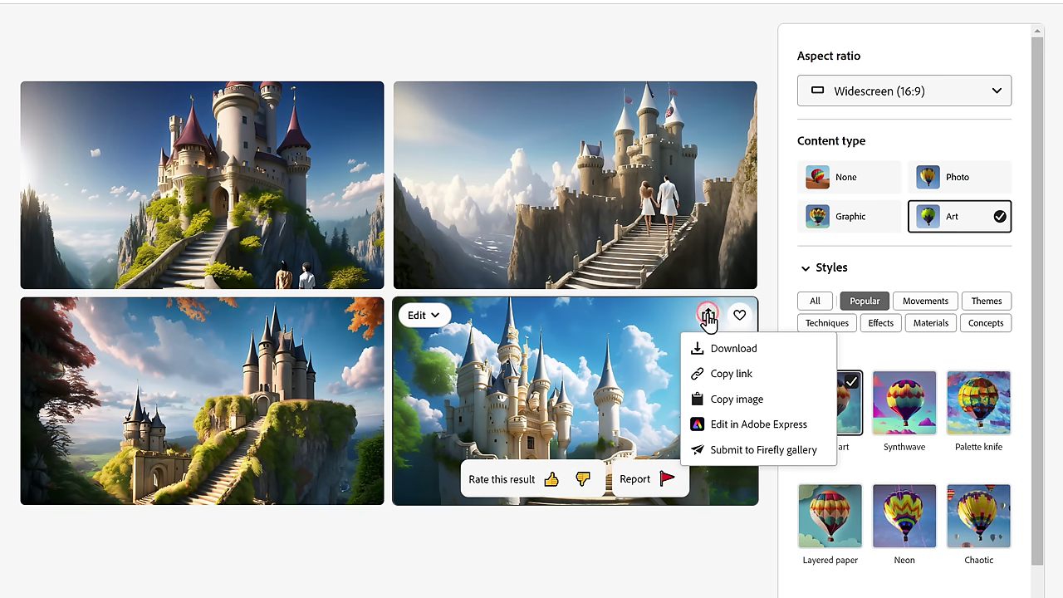
left_click(728, 350)
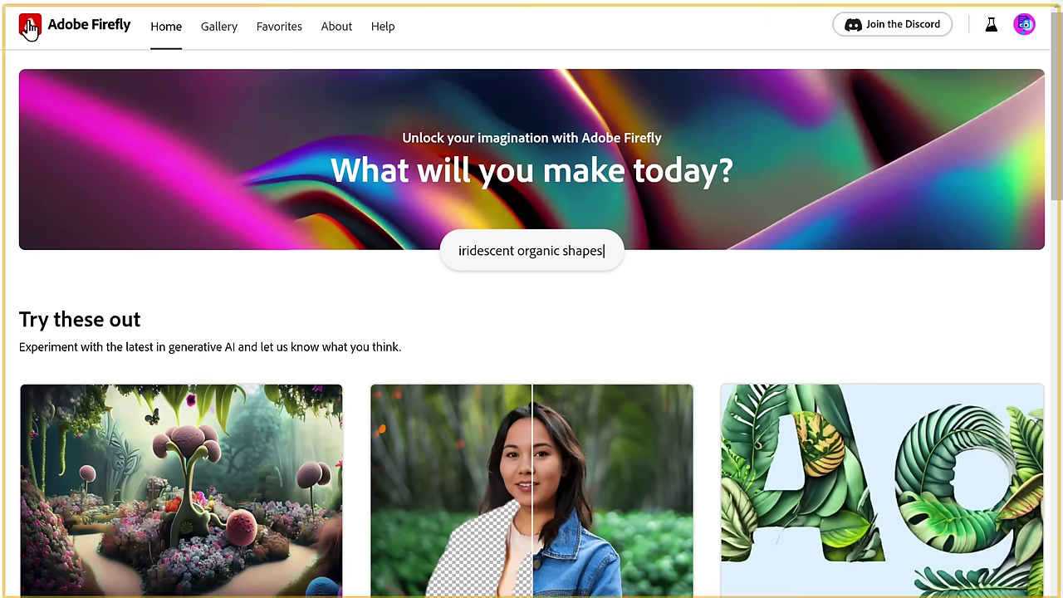
- Upload the portrait photo from Downloads into Generative fill
scroll(29, 25, "down", 2)
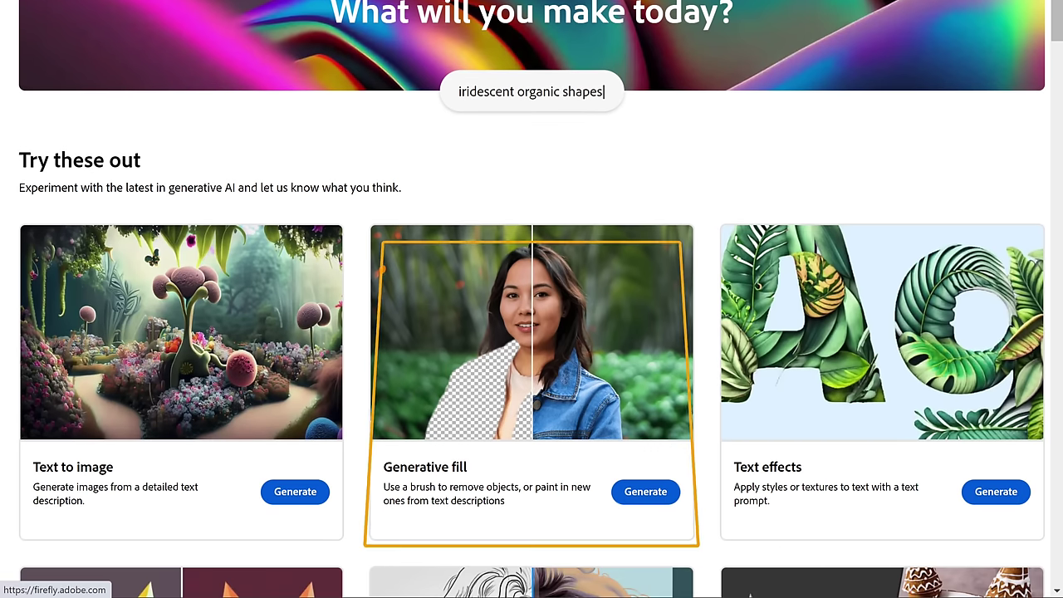
left_click(645, 497)
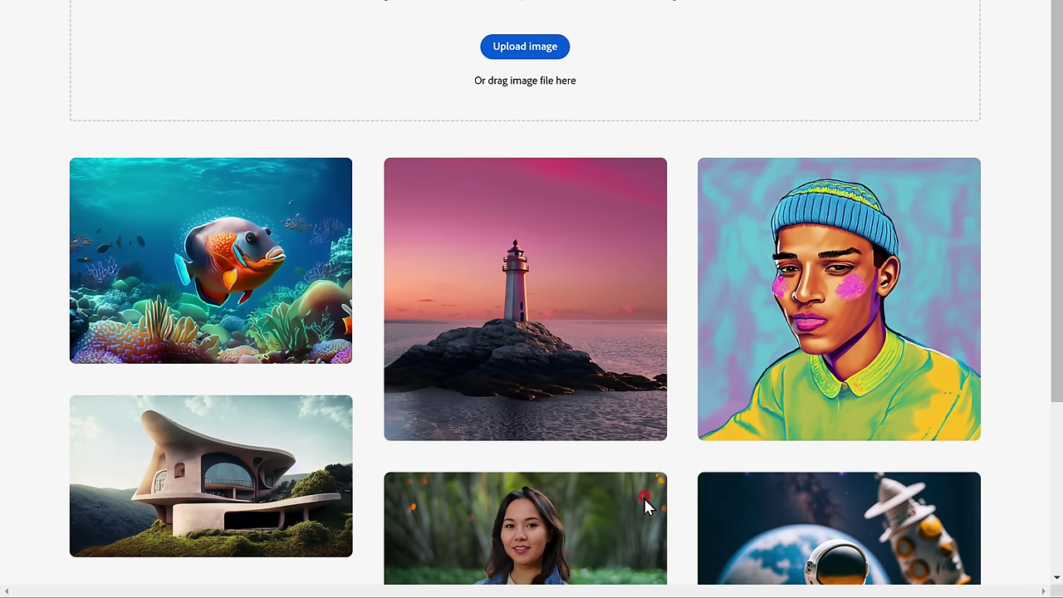
scroll(570, 340, "up", 3)
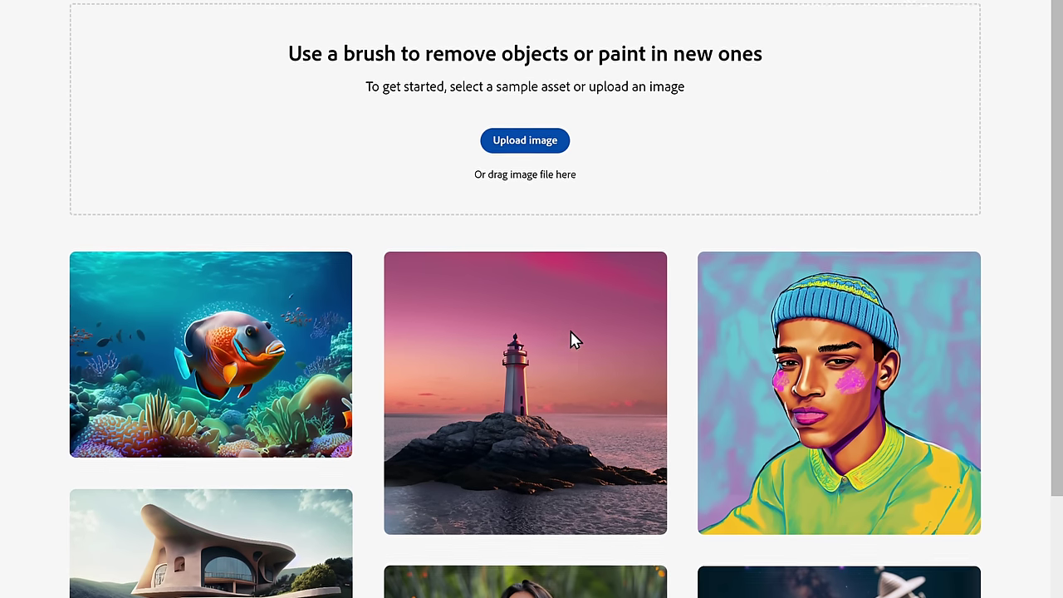
left_click(520, 210)
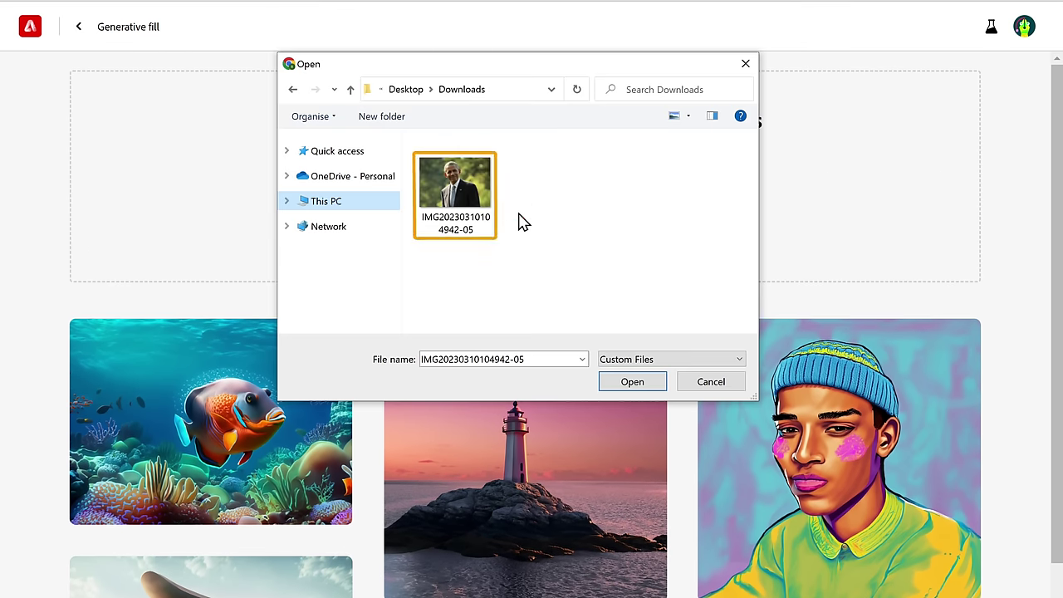
double_click(453, 179)
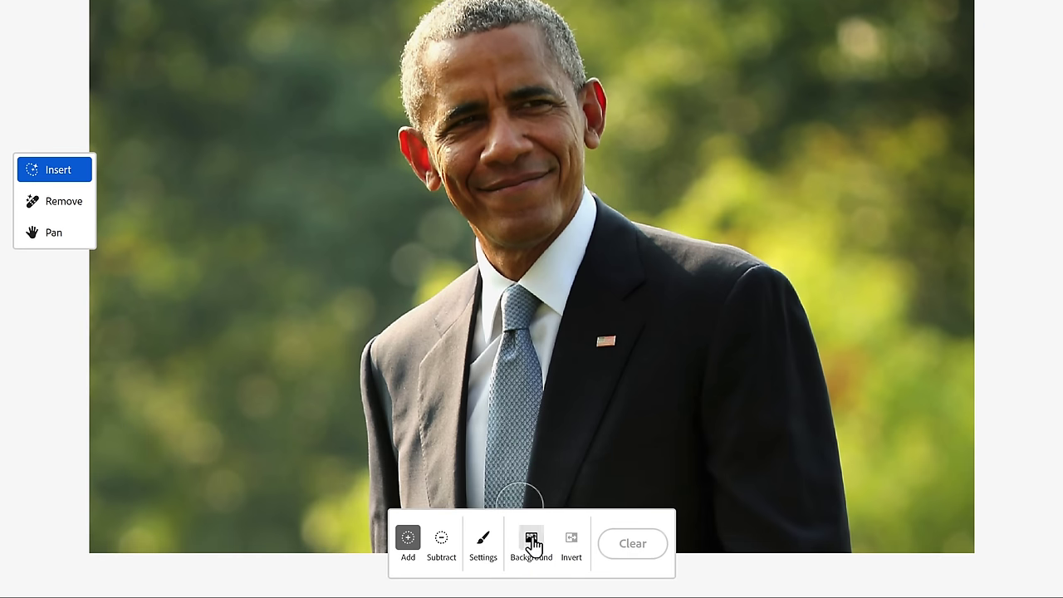
- Replace the photo's background with 'beach resort background', keeping the second variation
left_click(533, 544)
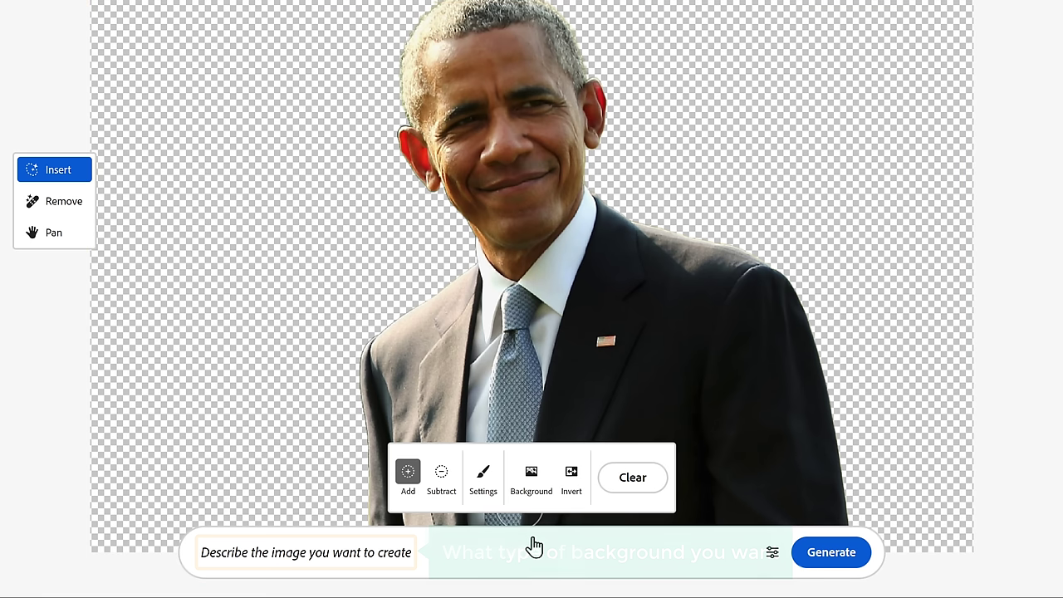
left_click(430, 551)
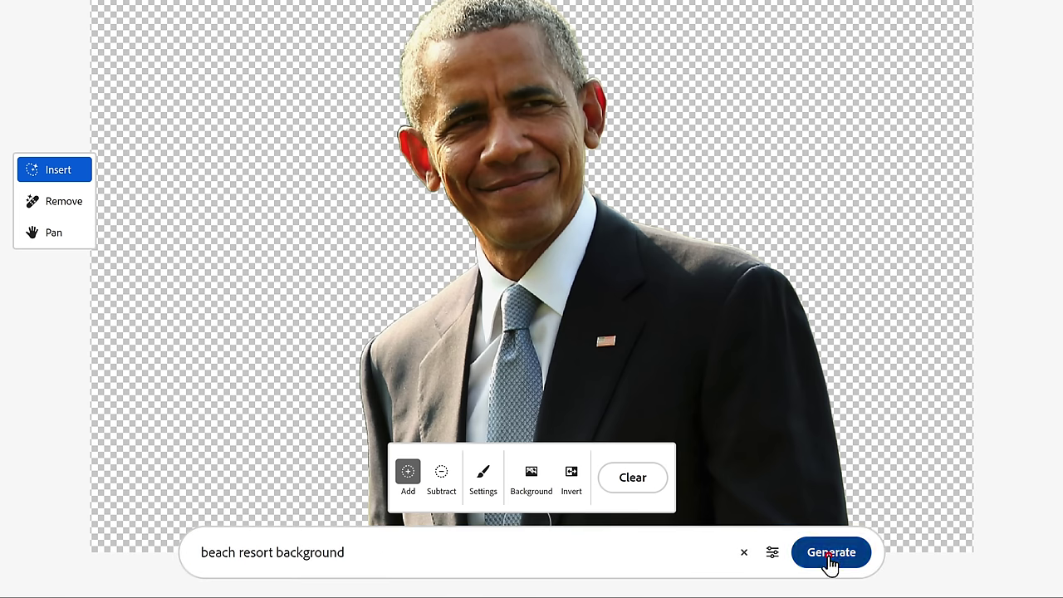
left_click(829, 556)
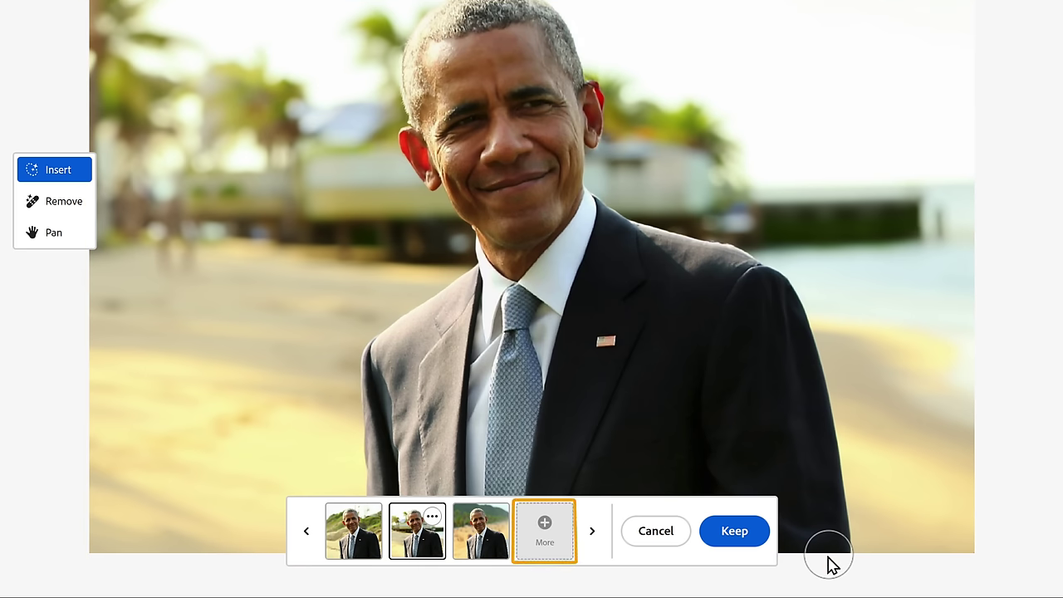
left_click(548, 527)
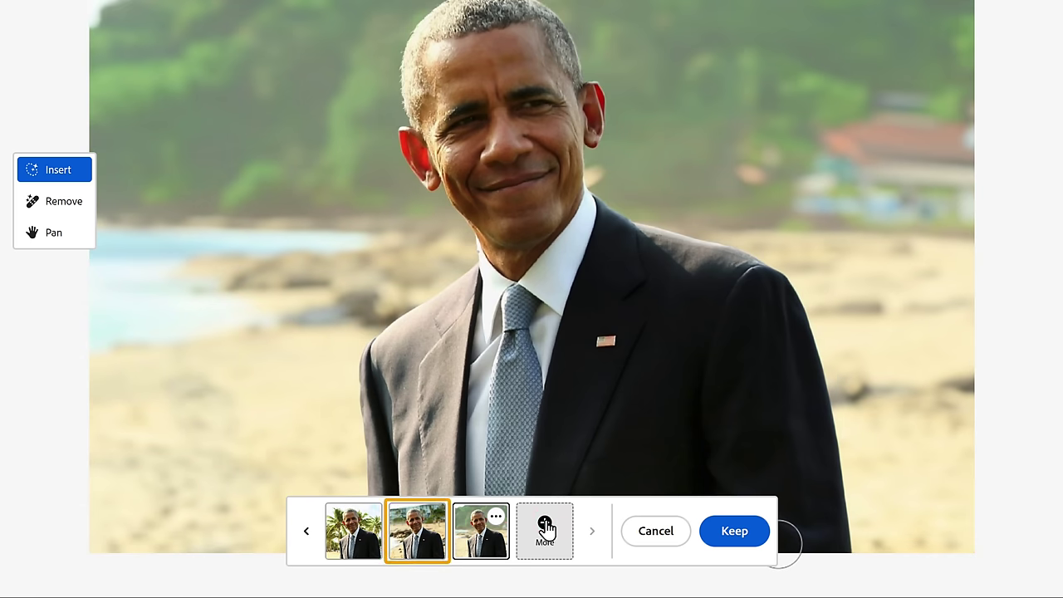
left_click(414, 530)
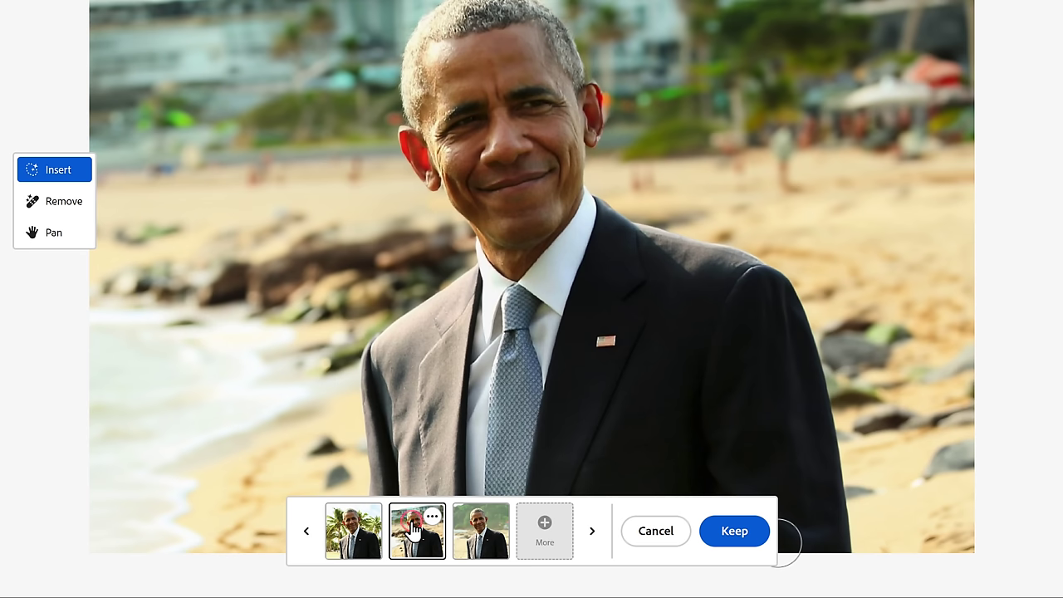
left_click(736, 541)
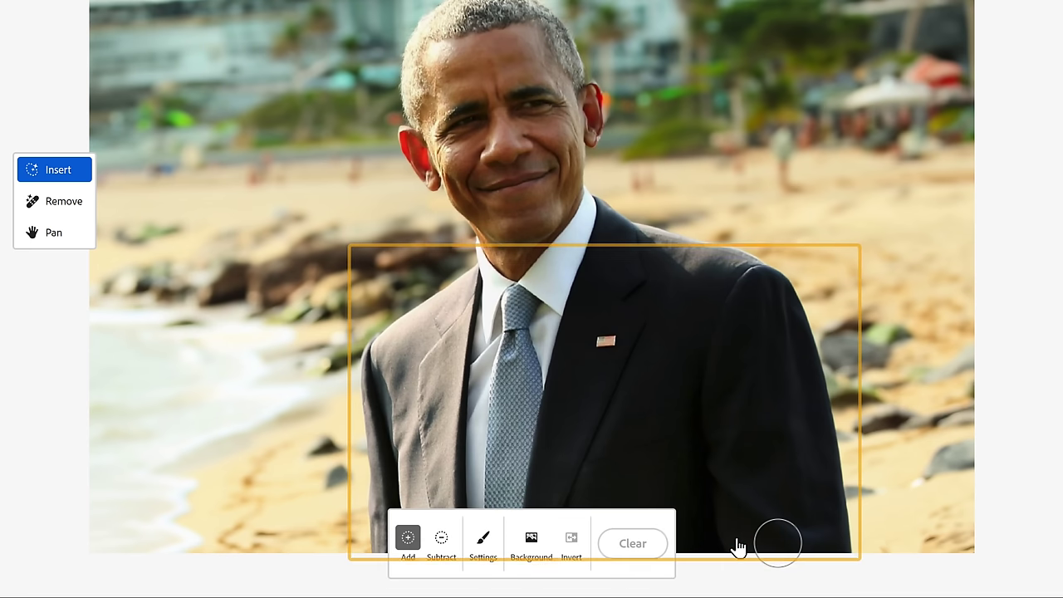
- Brush over the dark suit, generate a 'floral shirt' in its place, and keep the result
mouse_move(736, 535)
left_mouse_down()
mouse_move(760, 328)
mouse_move(730, 267)
mouse_move(728, 422)
left_mouse_up()
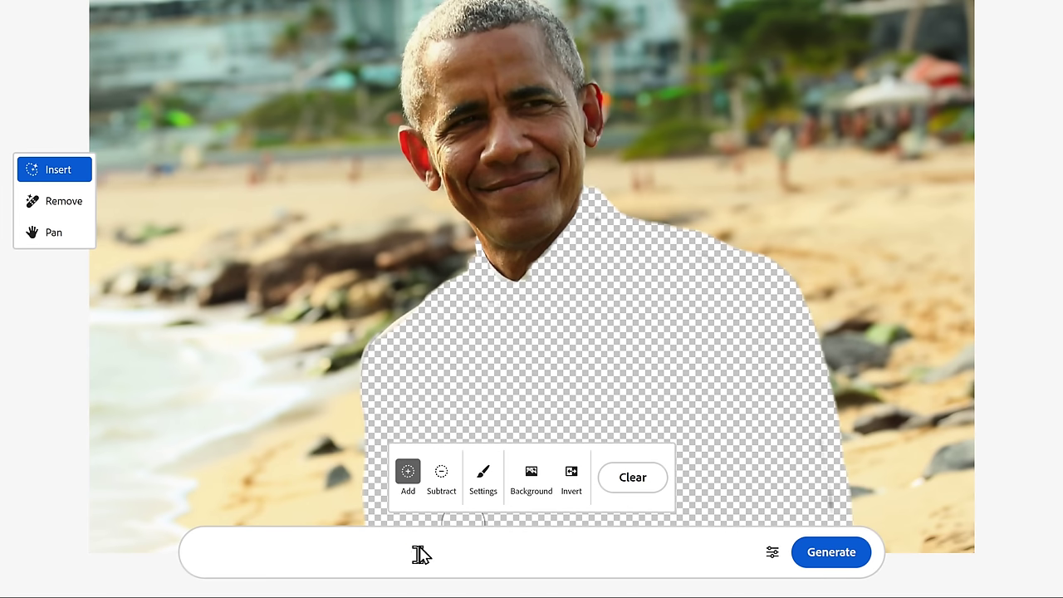
type("shirt")
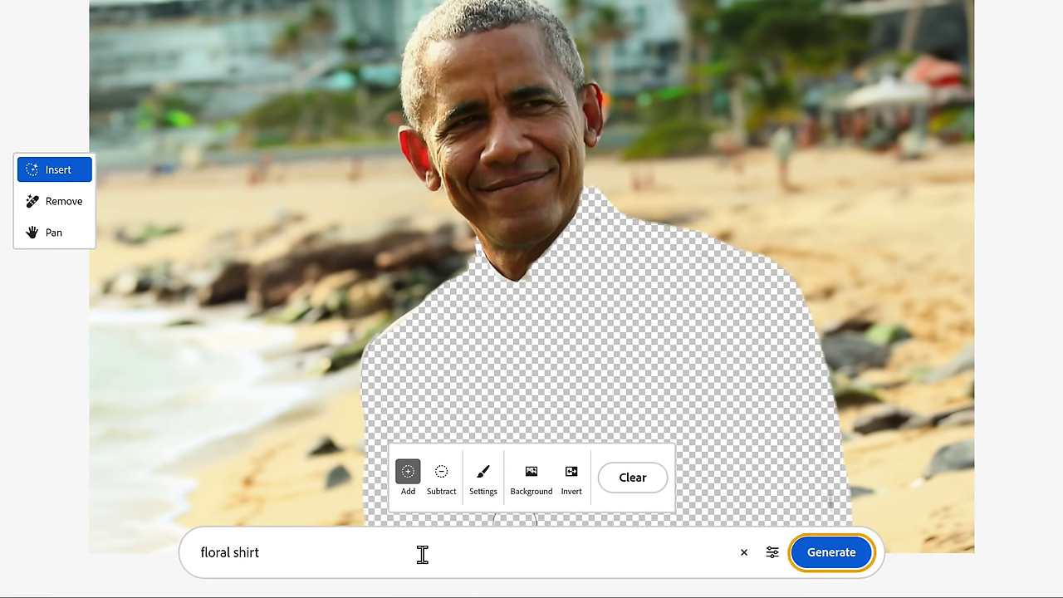
left_click(831, 553)
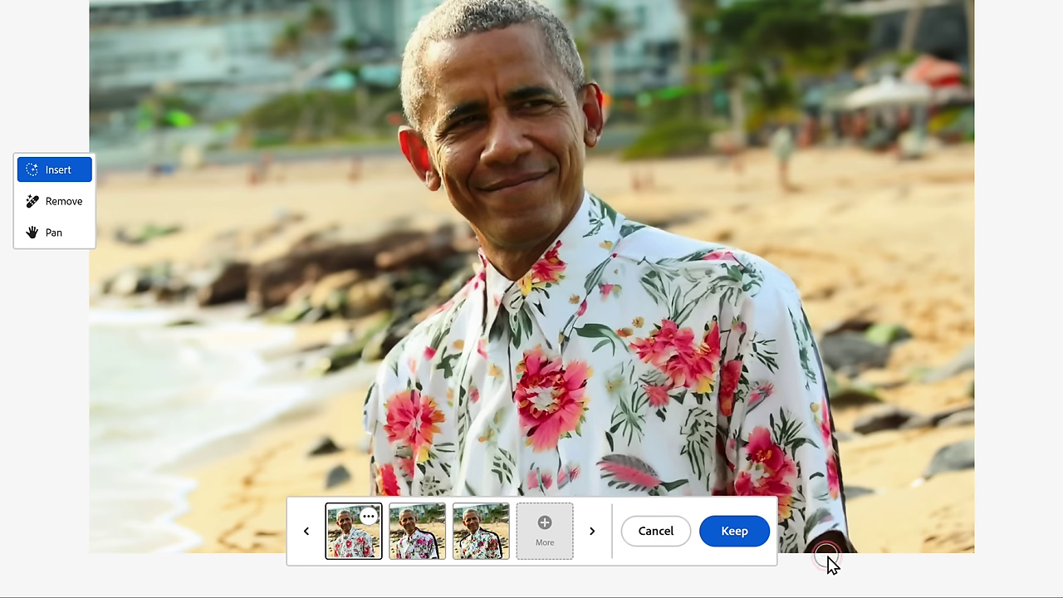
left_click(735, 536)
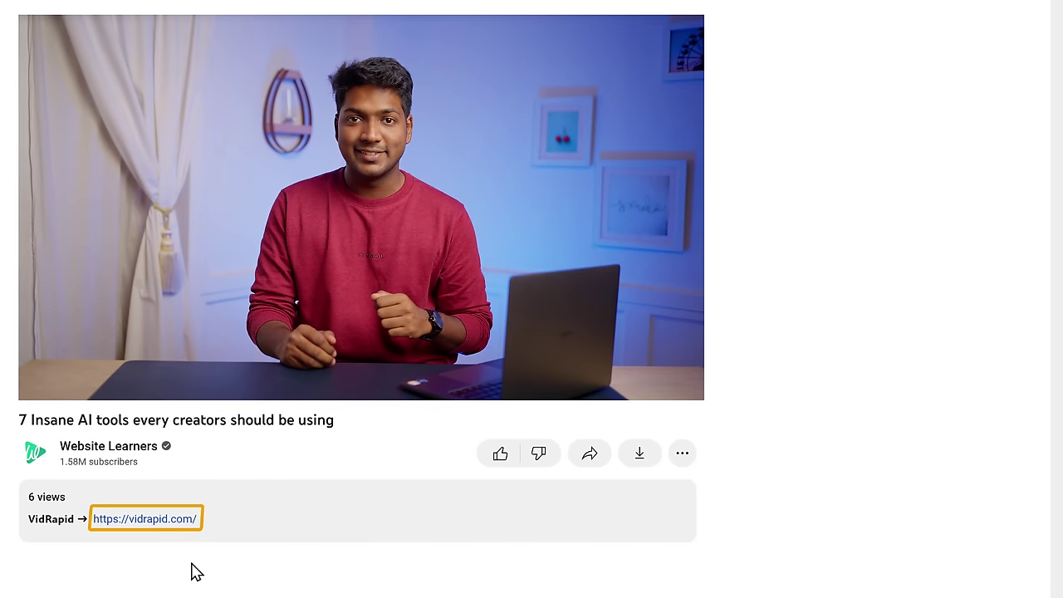
- Add the VidRapid extension to Chrome, verify it is installed, and go to the YouTube video tab
left_click(142, 523)
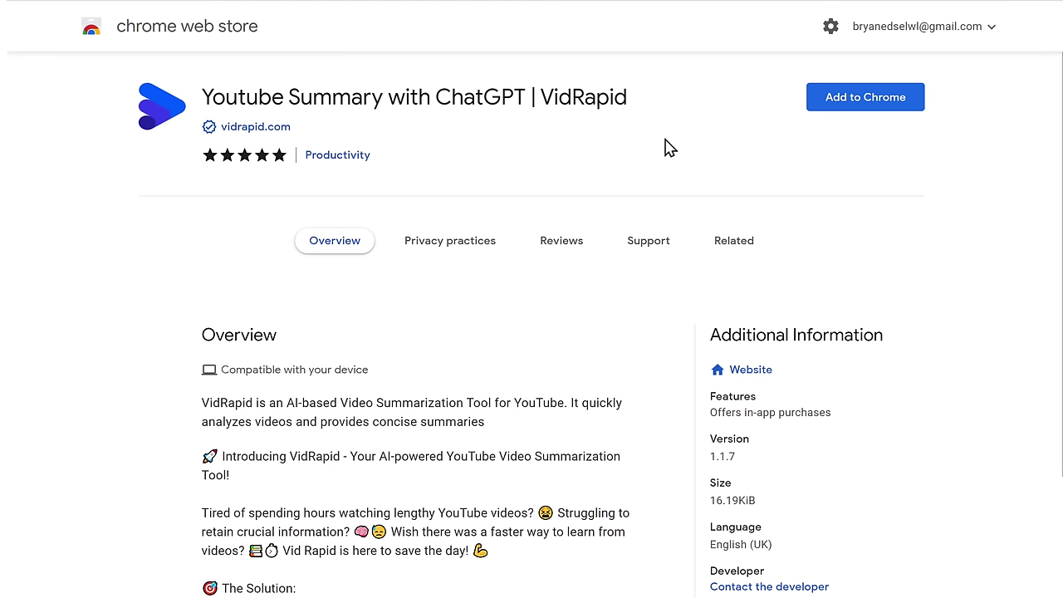
left_click(884, 100)
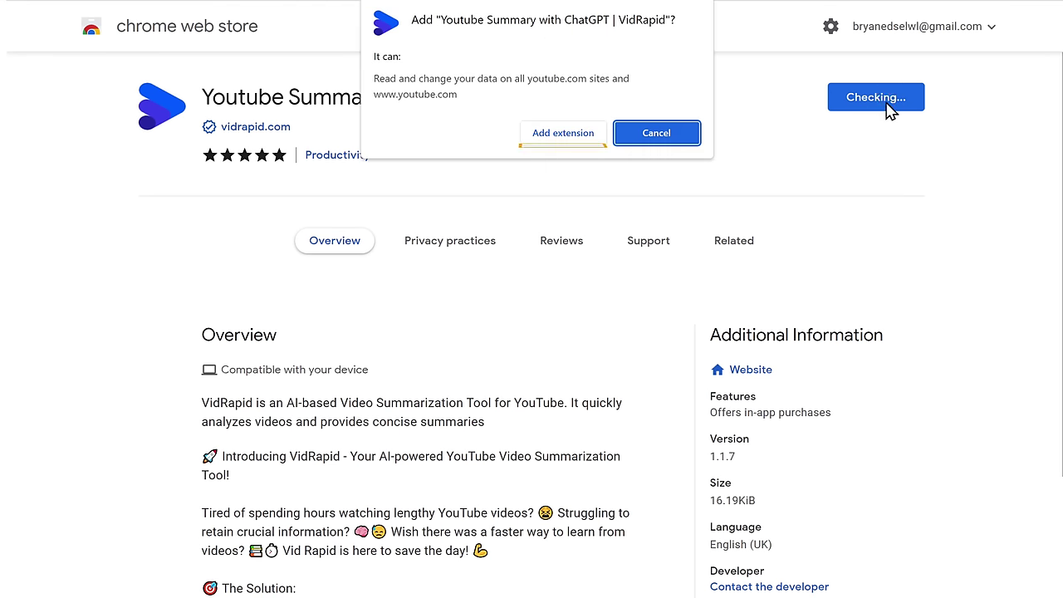
left_click(568, 135)
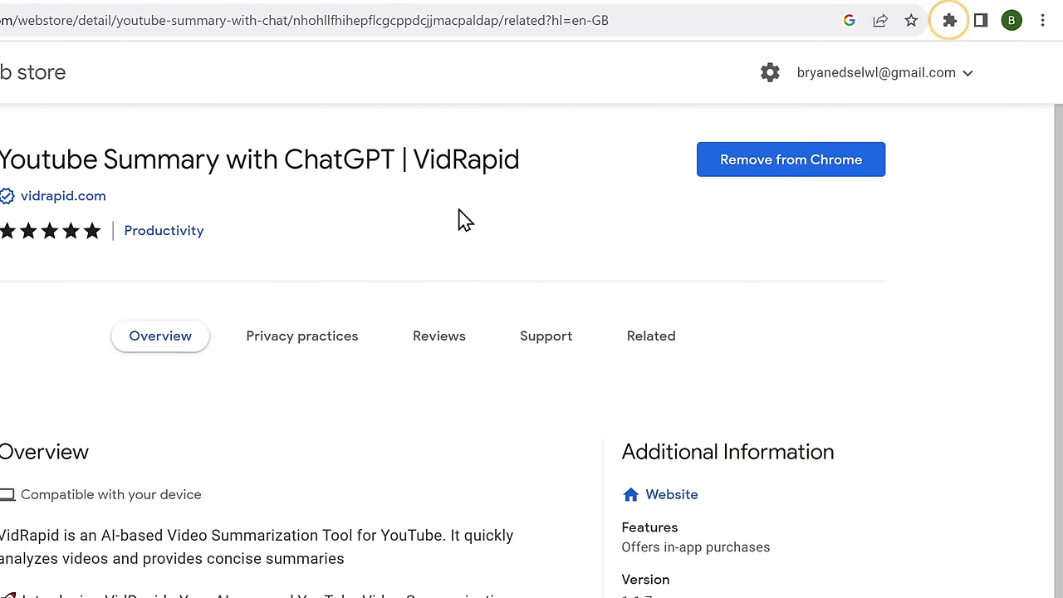
left_click(950, 20)
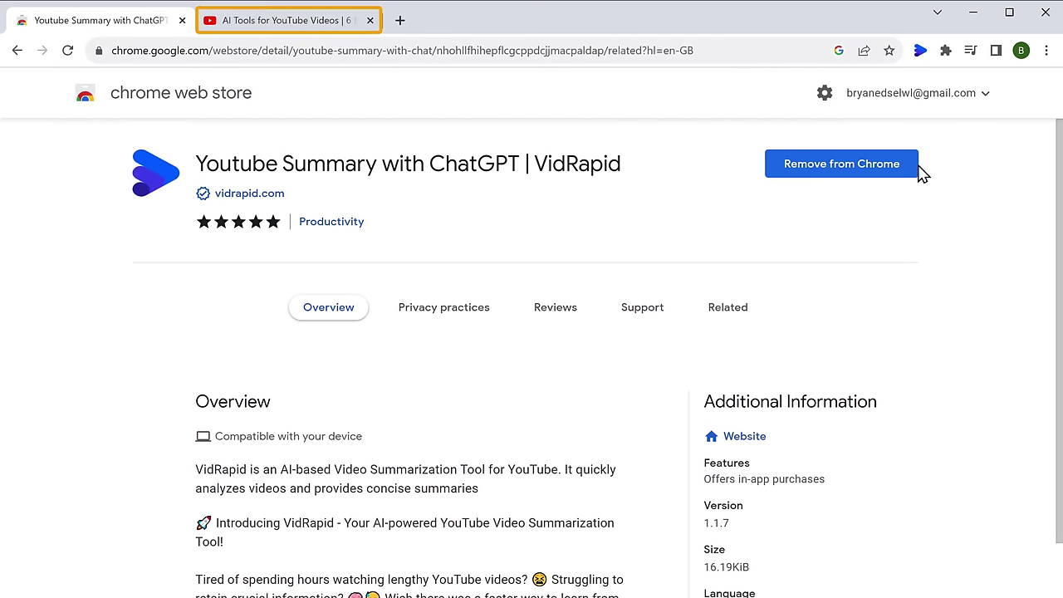
left_click(249, 22)
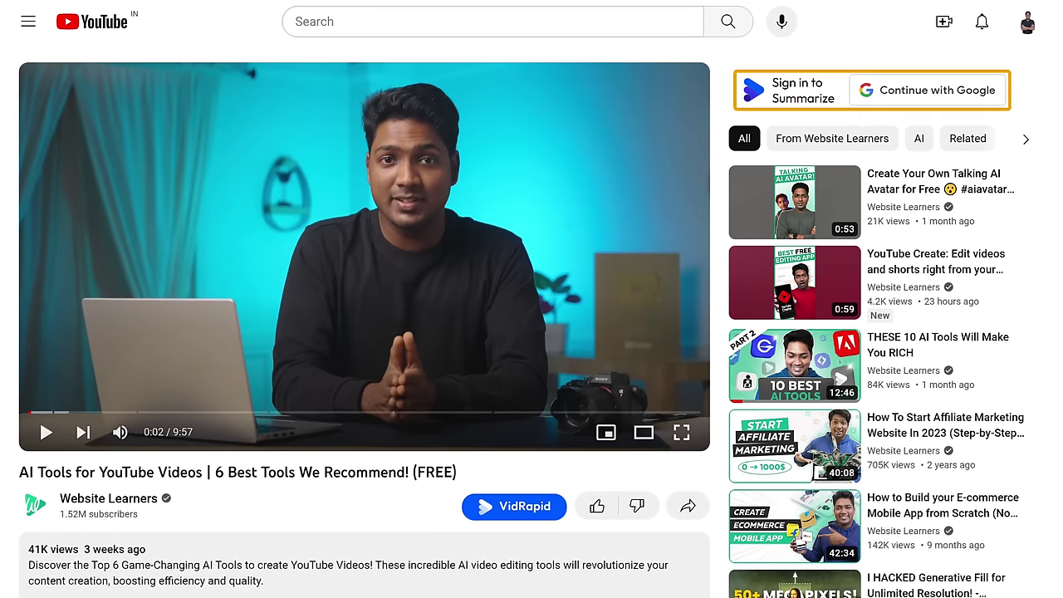
- Sign in to VidRapid with Google and jump the video to the 00:05:30 Dubb chapter
left_click(912, 91)
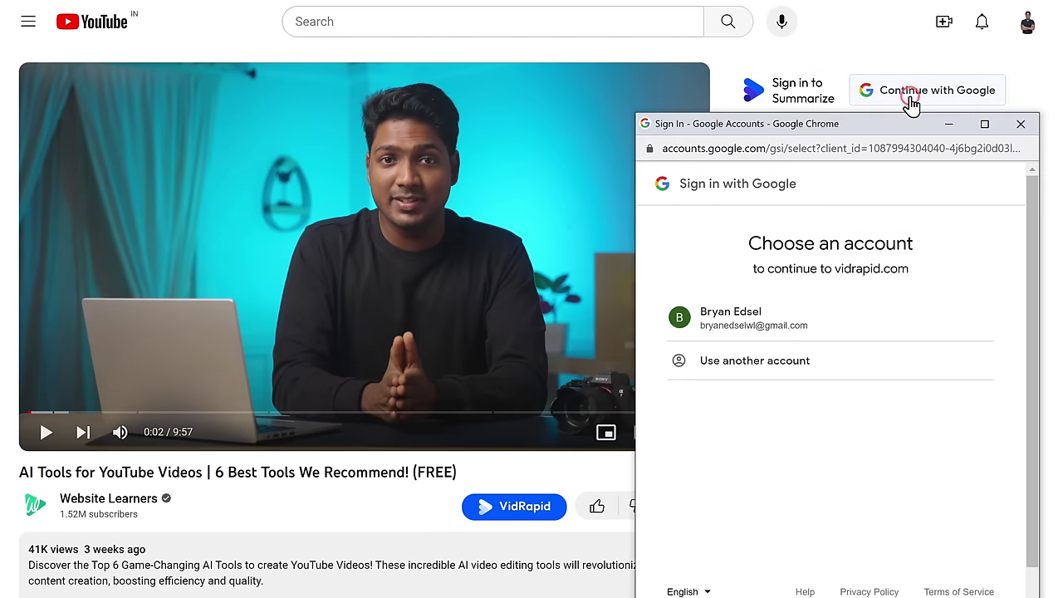
left_click(729, 337)
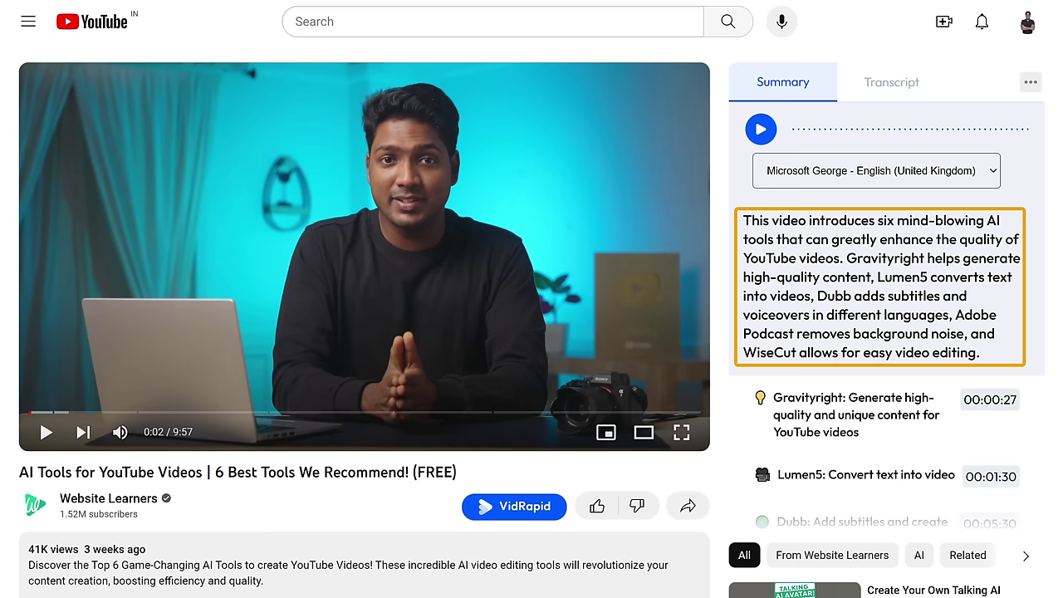
scroll(817, 101, "down", 3)
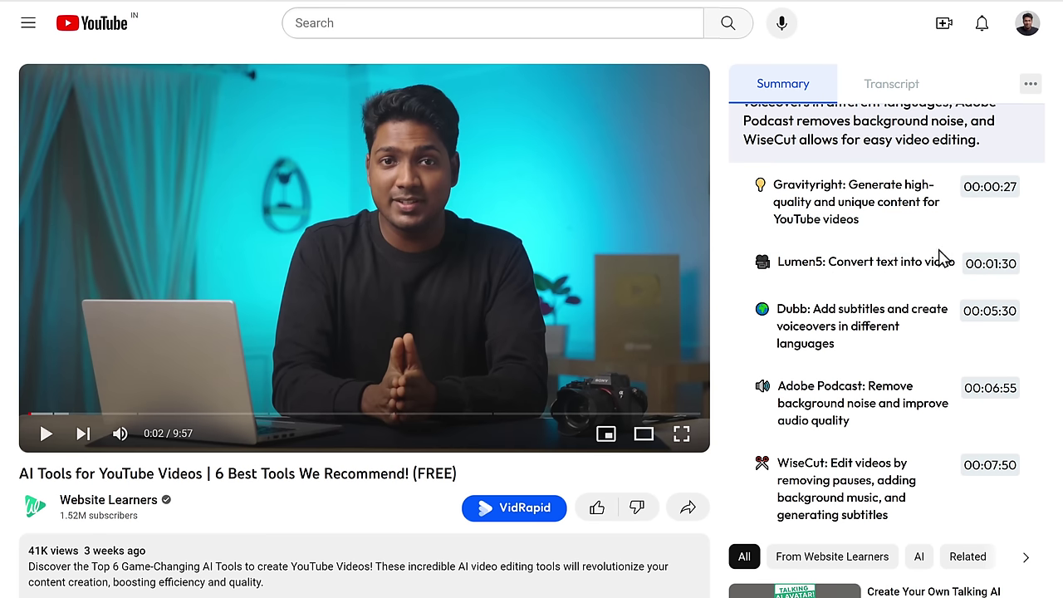
left_click(990, 313)
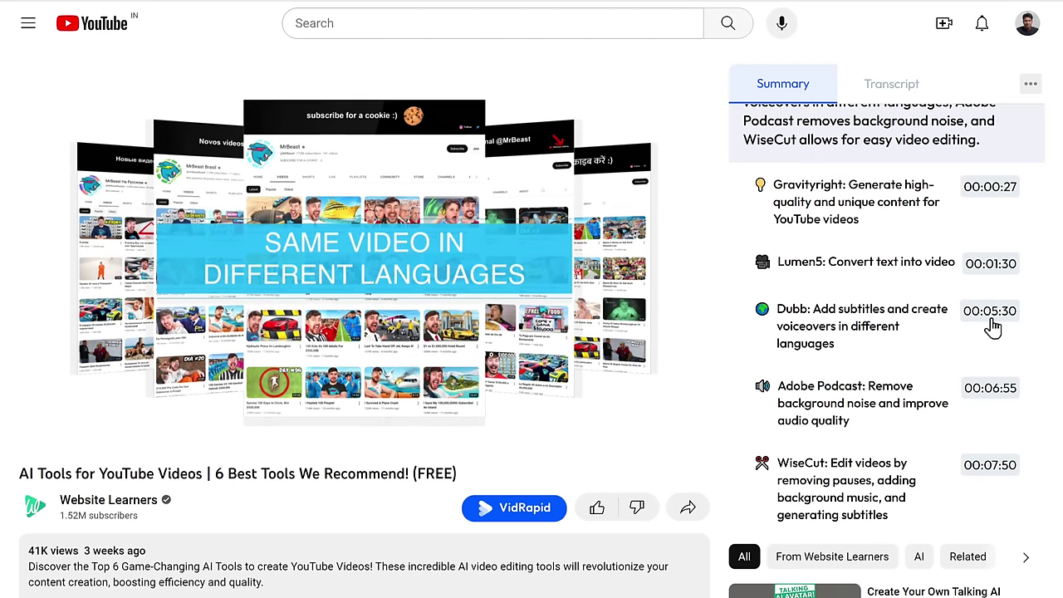
left_click(994, 328)
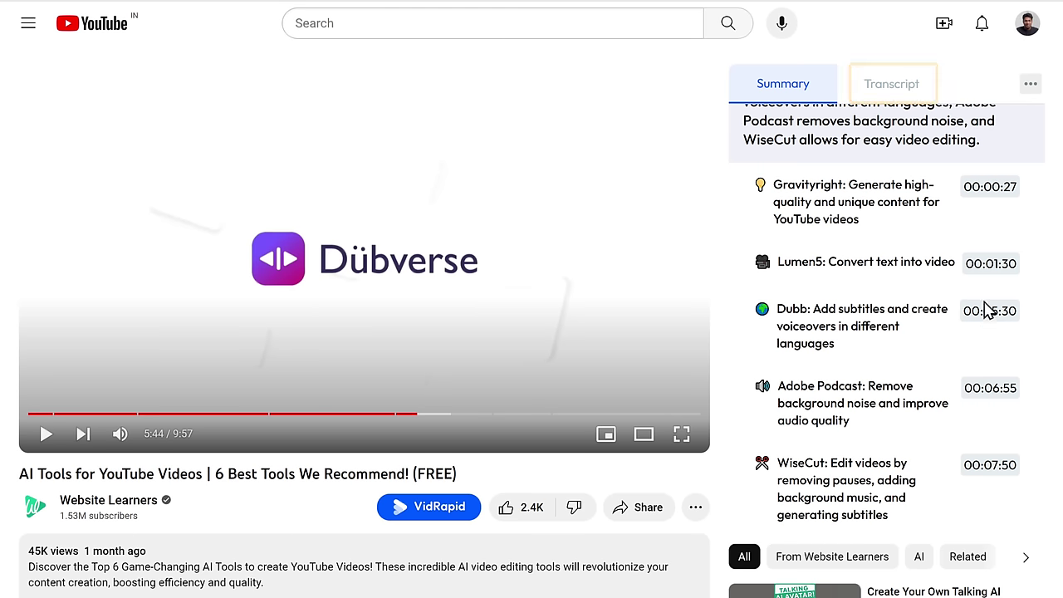
- Switch the VidRapid sidebar to the Transcript tab and scroll through the timestamped lines
left_click(890, 98)
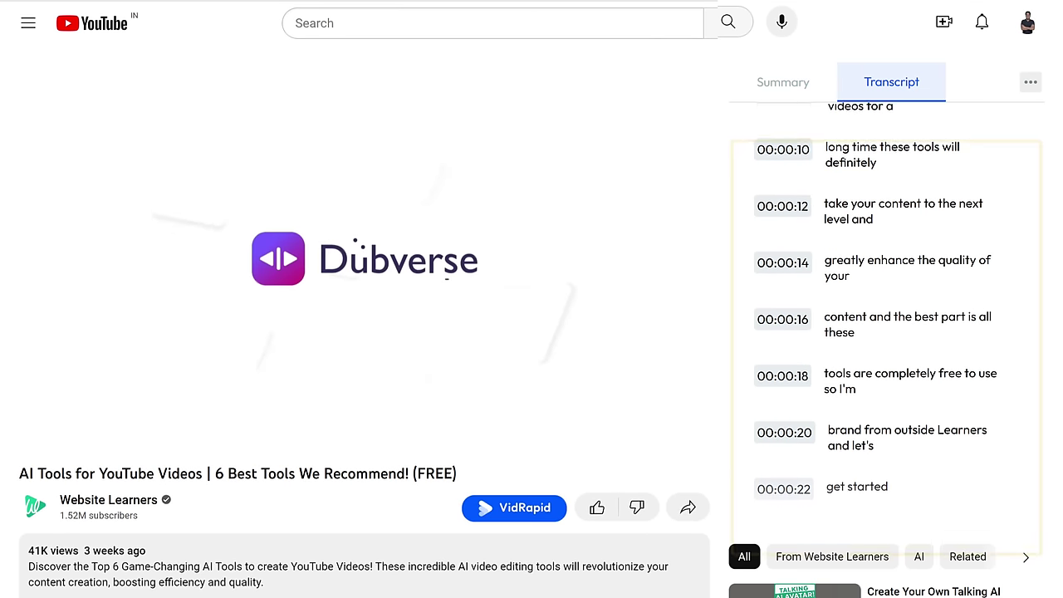
scroll(886, 328, "down", 5)
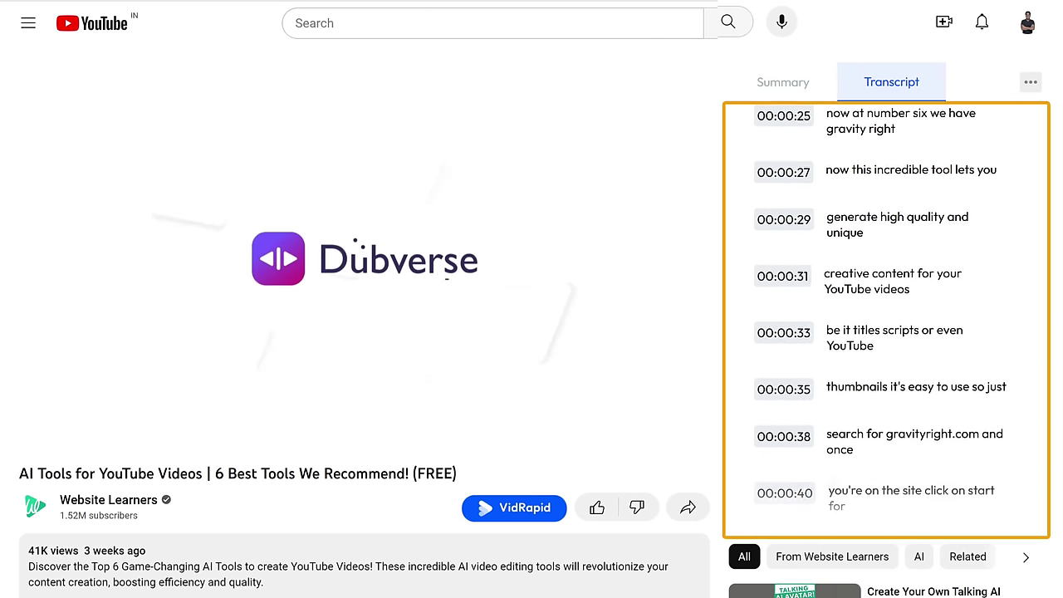
scroll(887, 320, "down", 7)
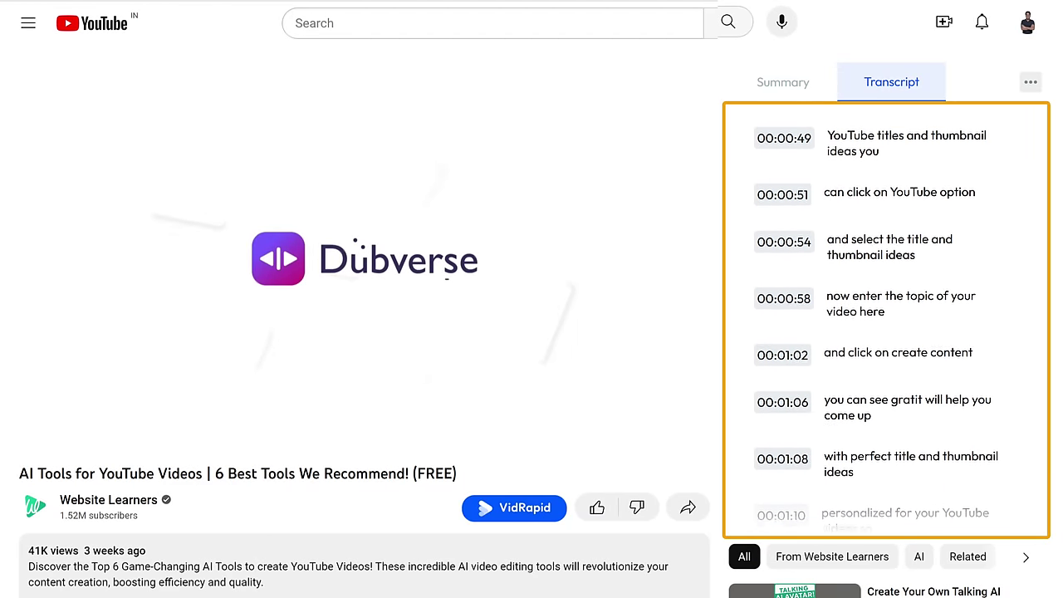
scroll(886, 320, "down", 4)
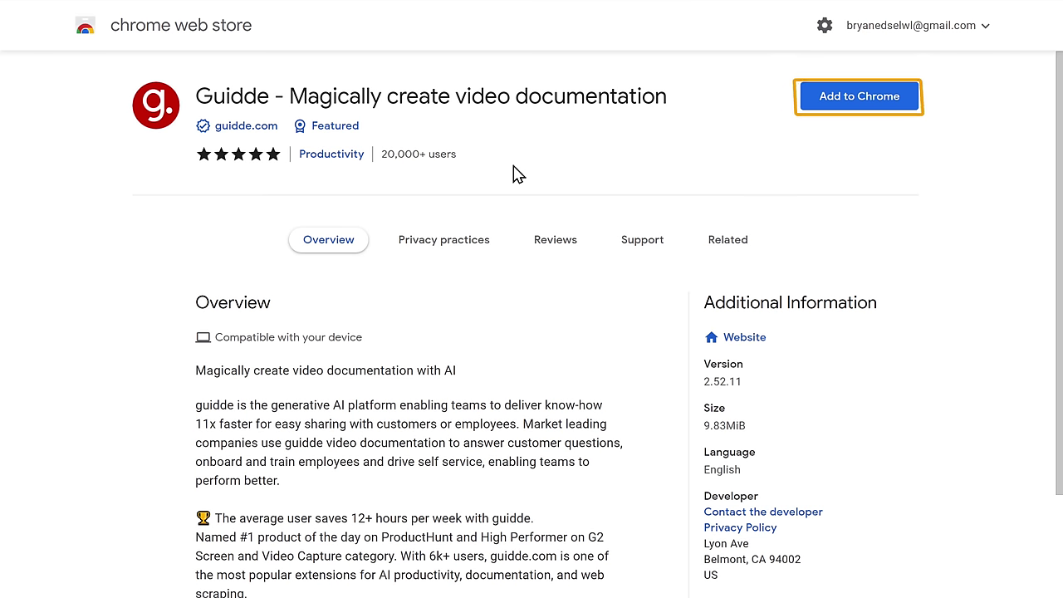
- Add the Guidde extension to Chrome and begin capturing a first workflow
left_click(872, 109)
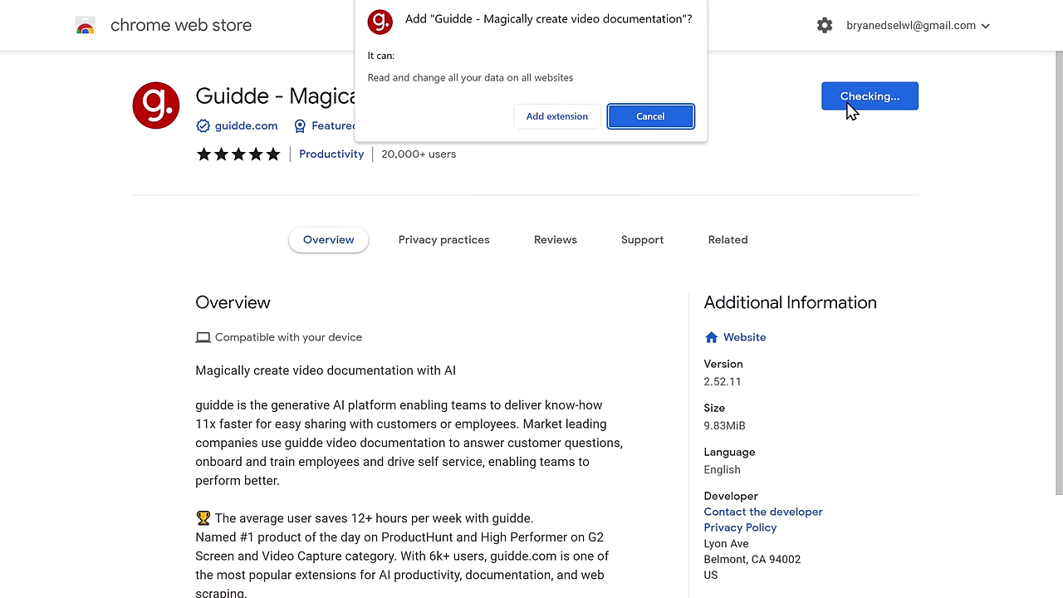
left_click(567, 119)
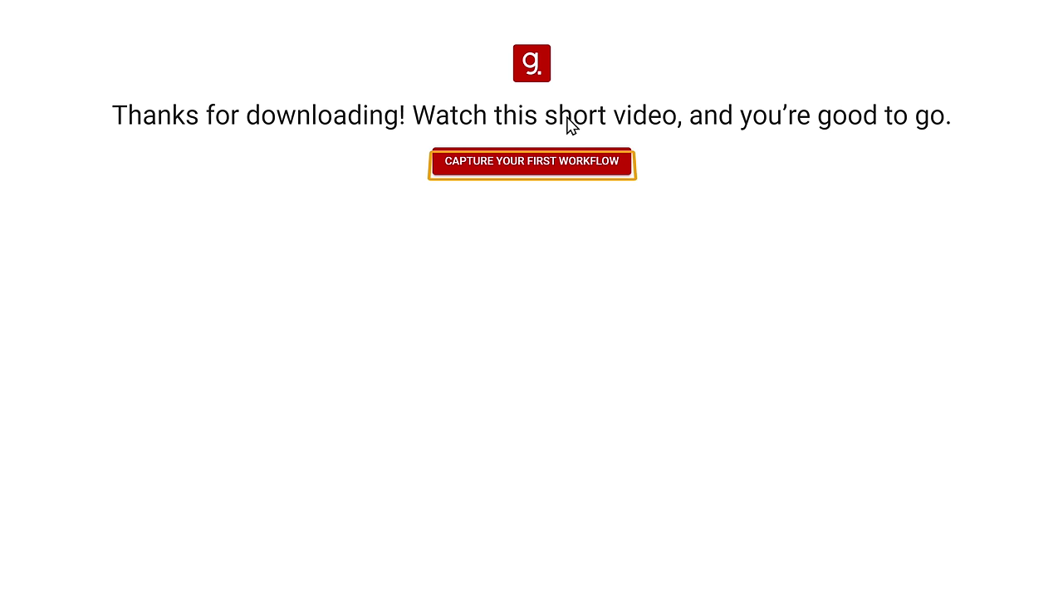
left_click(540, 166)
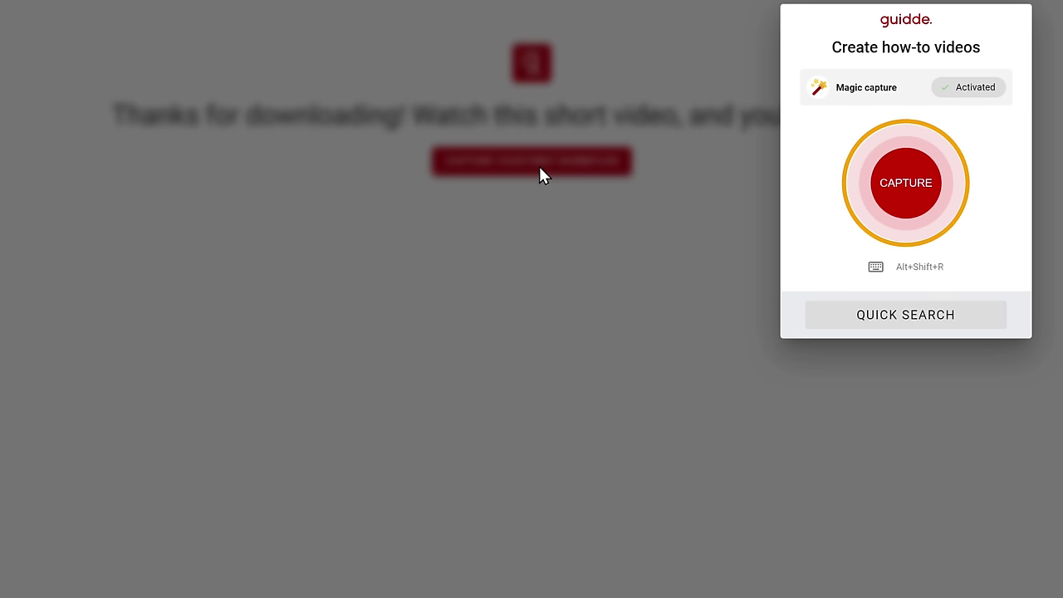
left_click(904, 189)
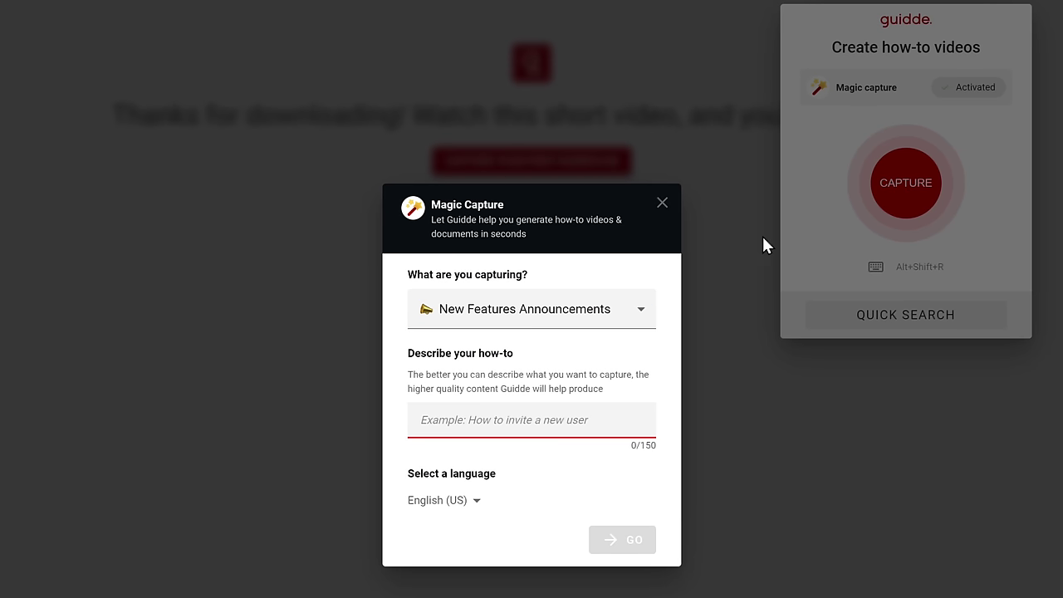
- Start a Product How-tos capture described as 'How to Create a Blog in Single Click'
left_click(535, 318)
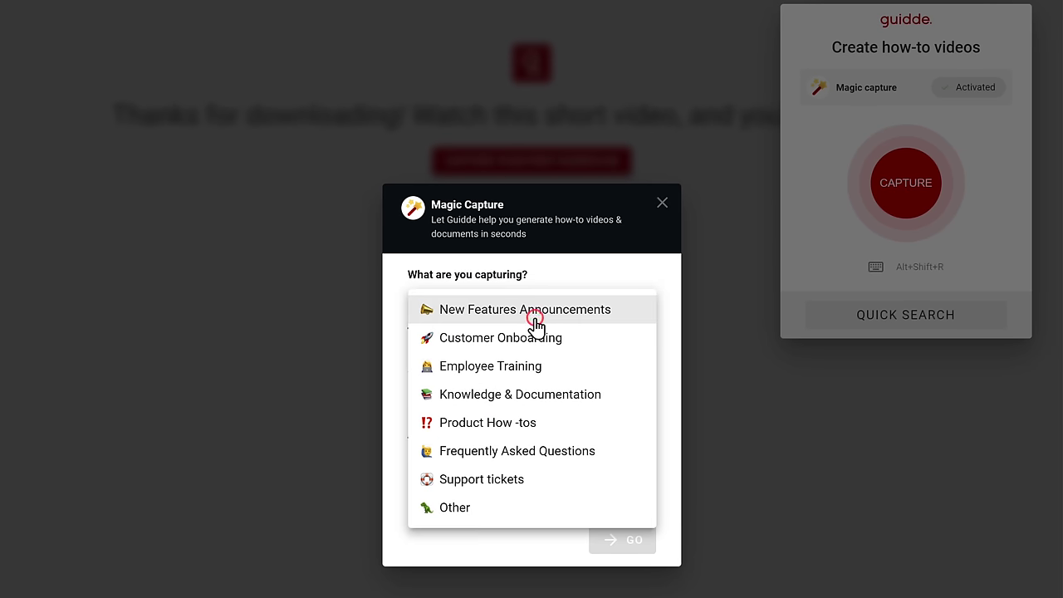
left_click(465, 424)
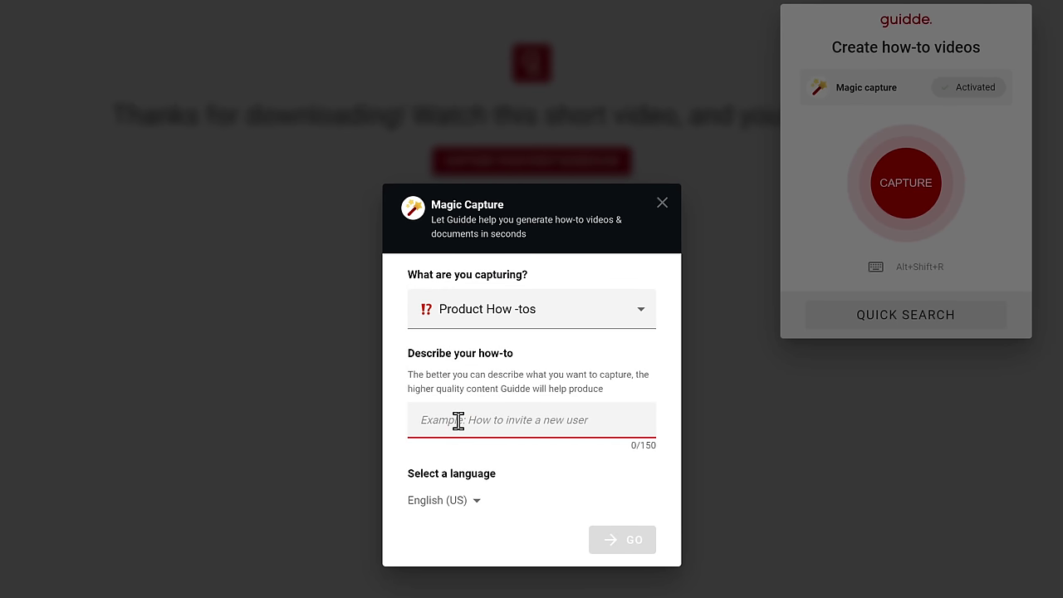
type("How to Create a Blog in Single Click")
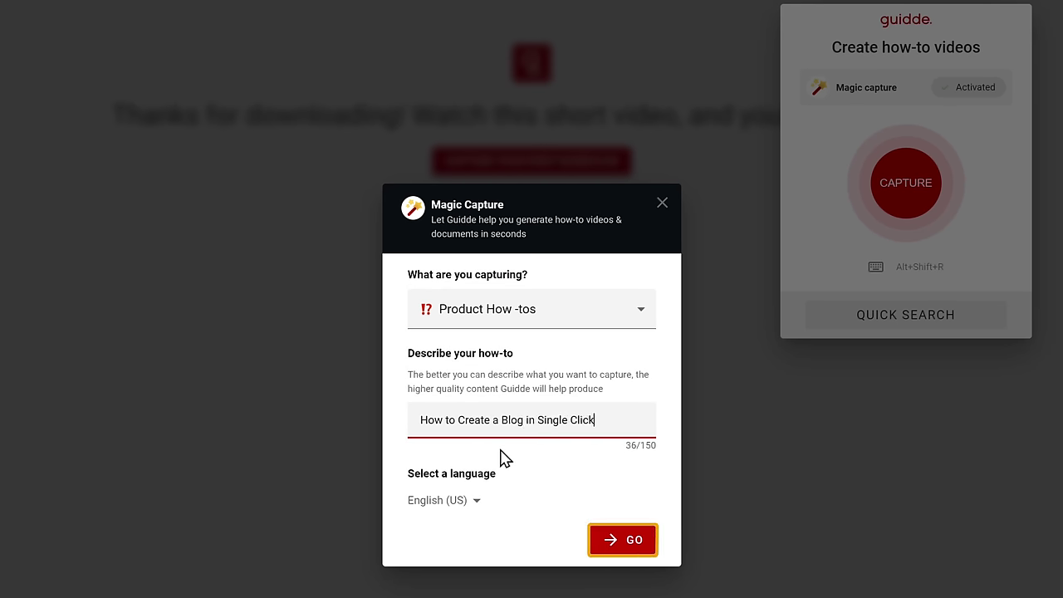
left_click(633, 545)
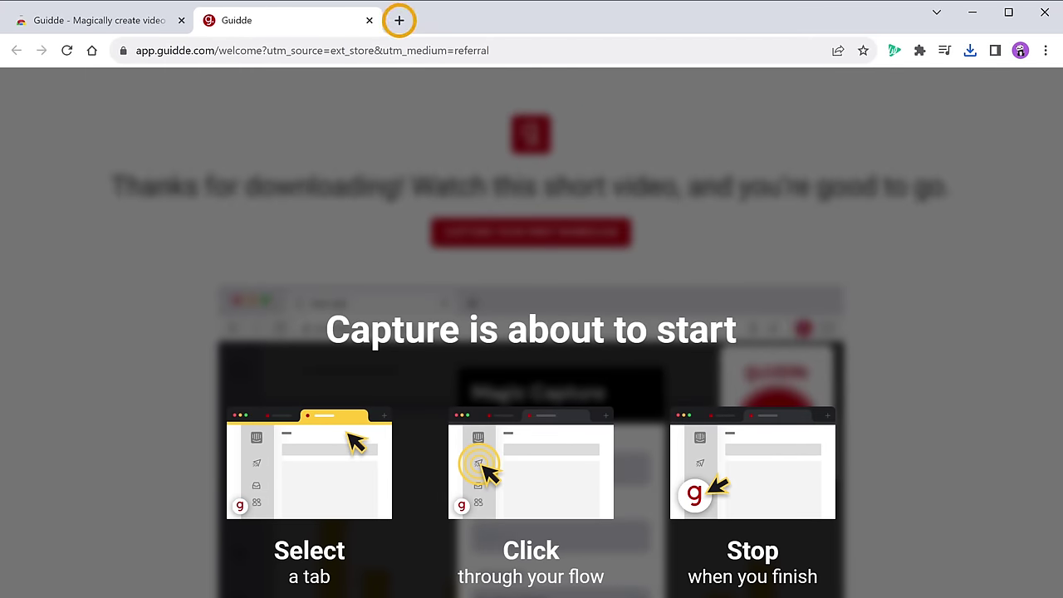
- Open gravitywrite.com in a new tab and sign in with a Google account
left_click(400, 22)
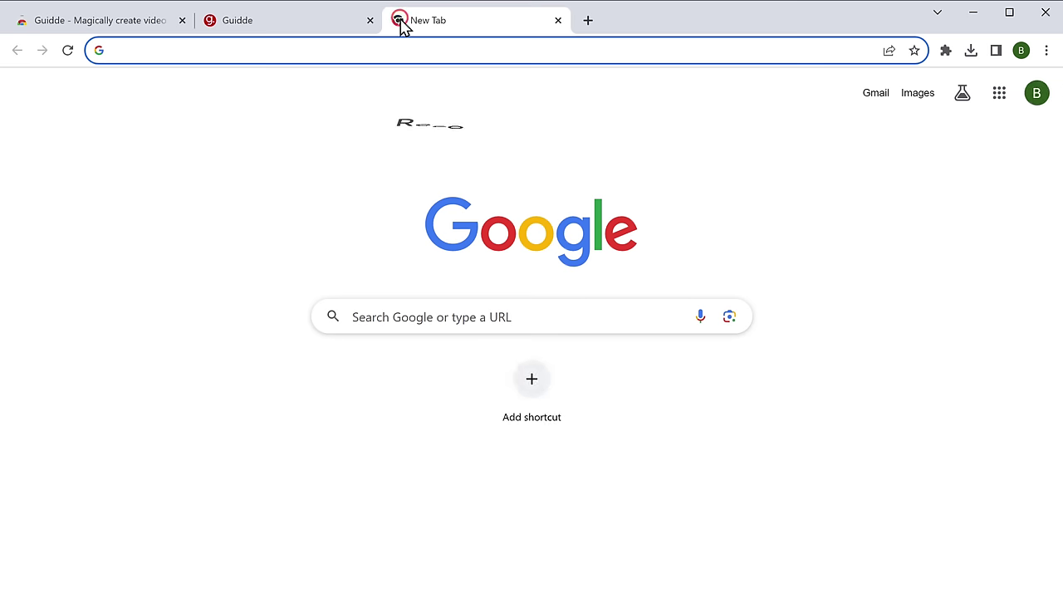
type("www.gravitywr")
key("Return")
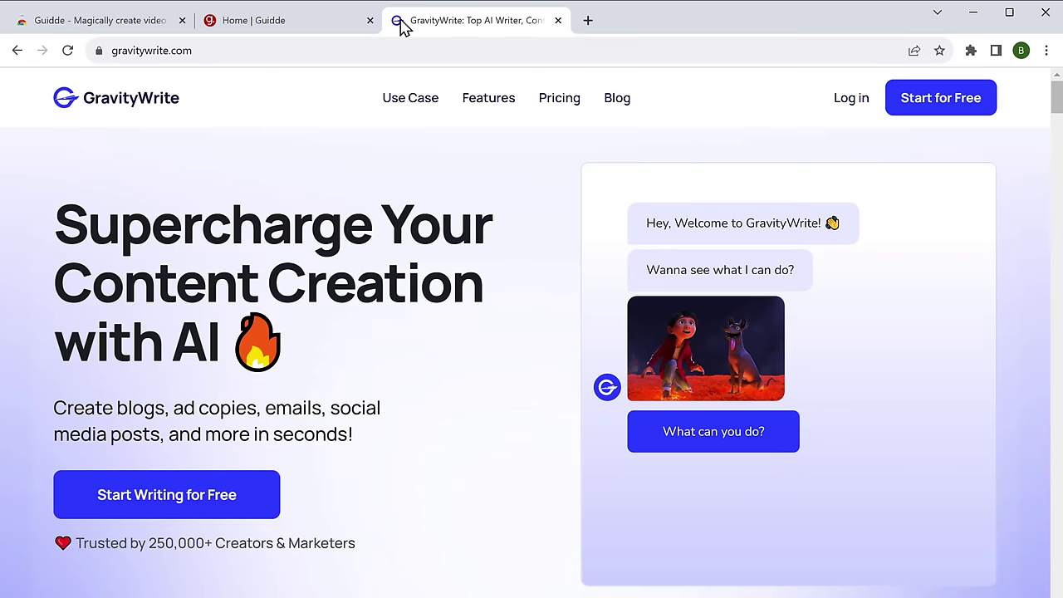
left_click(158, 514)
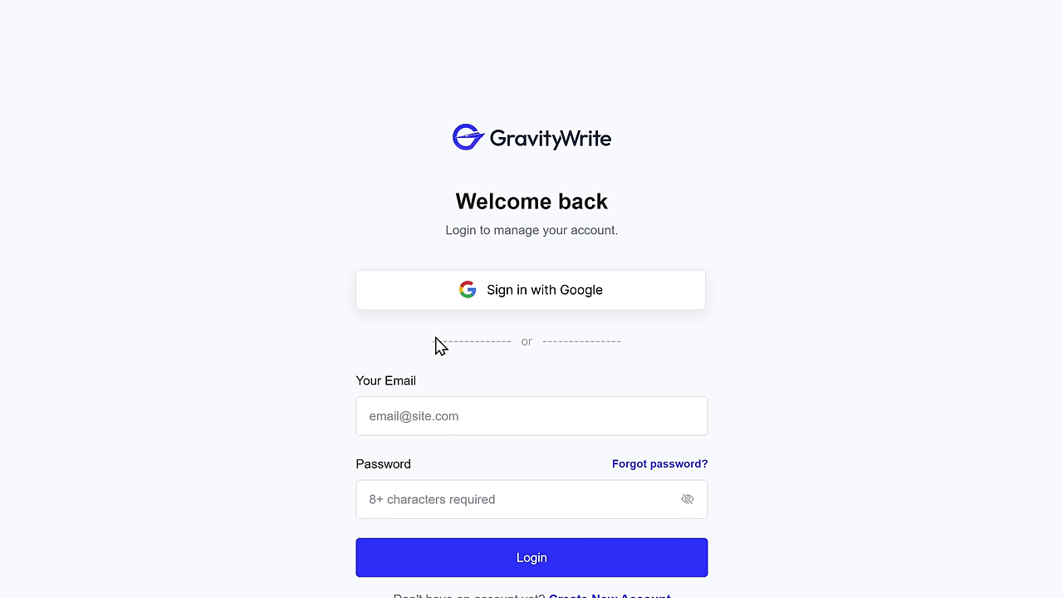
left_click(539, 307)
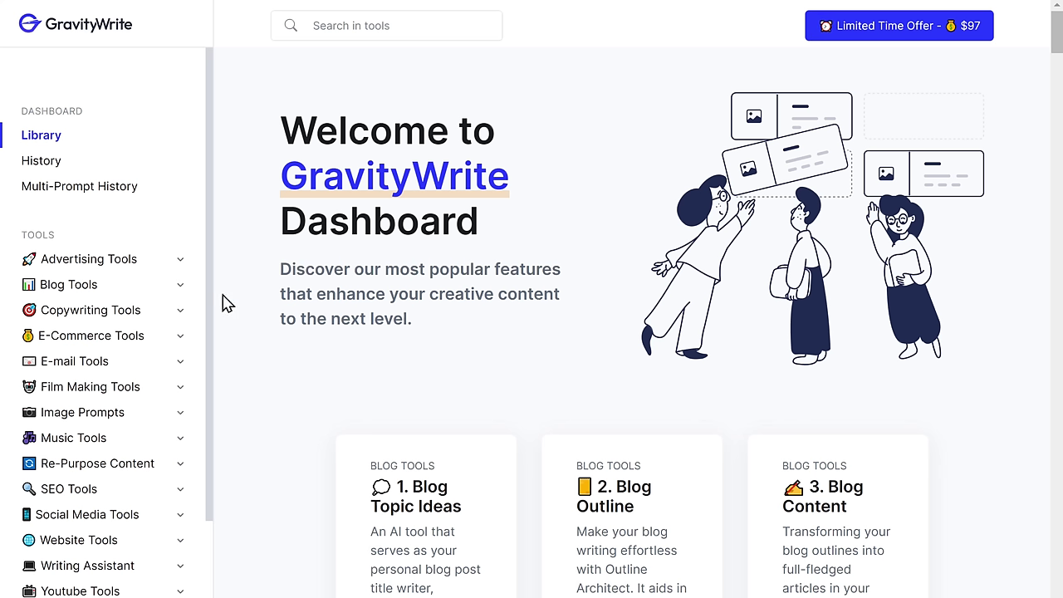
- Generate a Quick 1-Click Blog post titled 'Healthy Eating for Weight Loss', then stop the Guidde recording
left_click(79, 286)
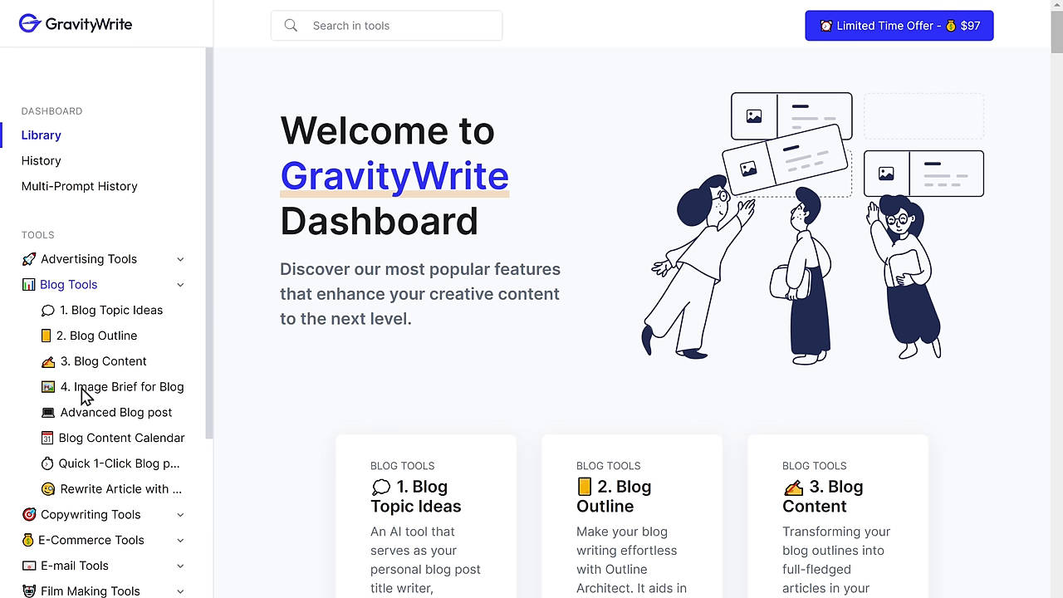
left_click(83, 465)
left_click(299, 230)
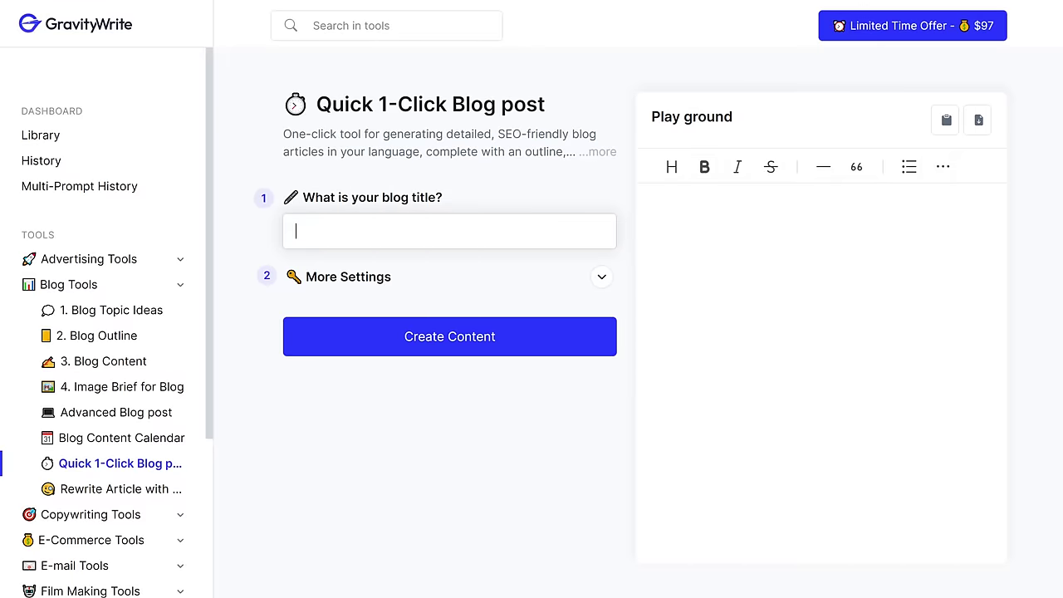
type("Healthy Eating for Weight Loss")
left_click(432, 347)
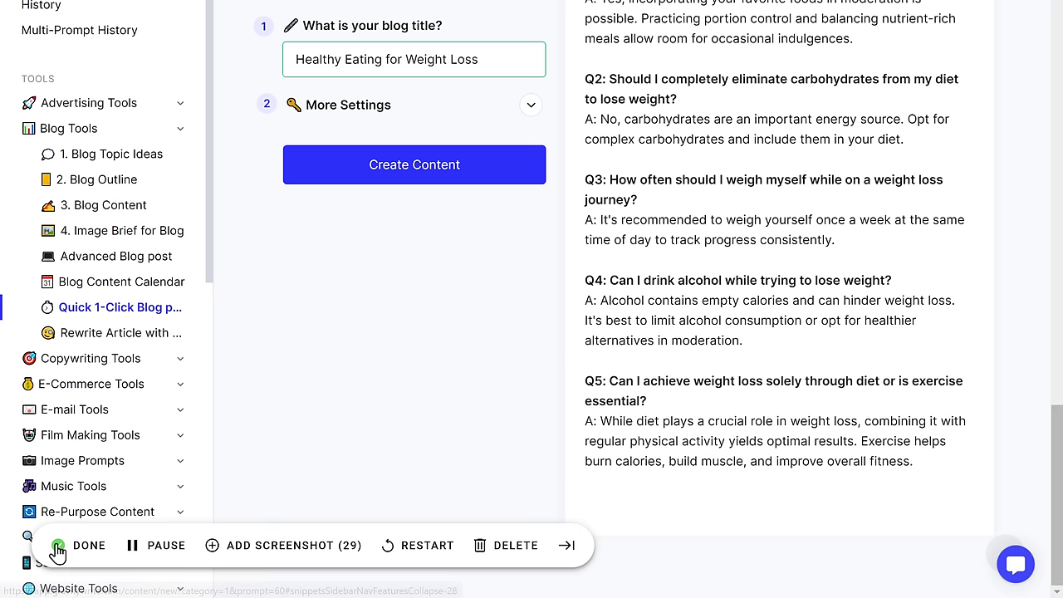
left_click(57, 550)
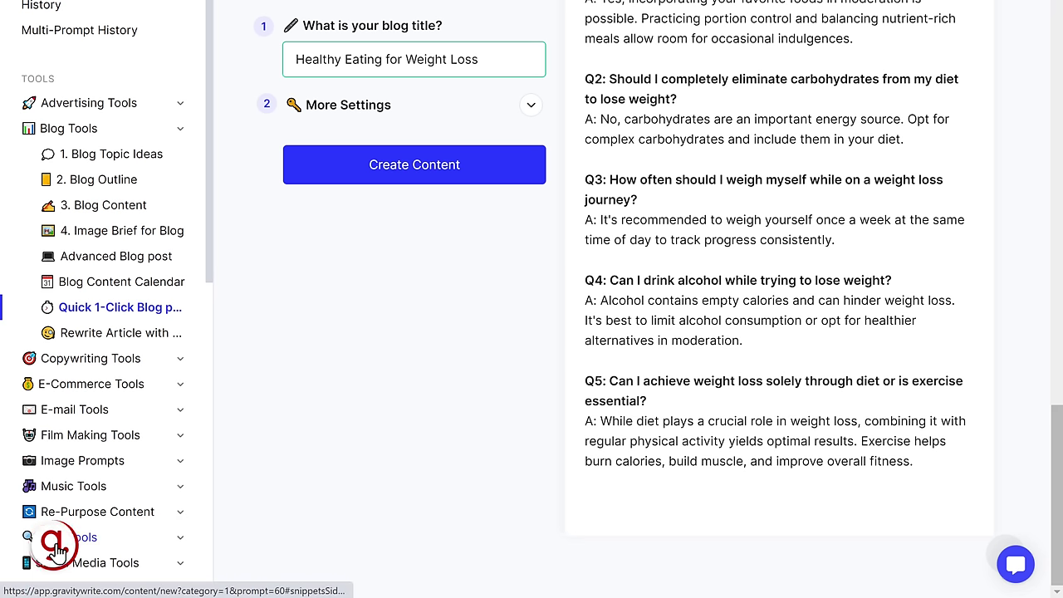